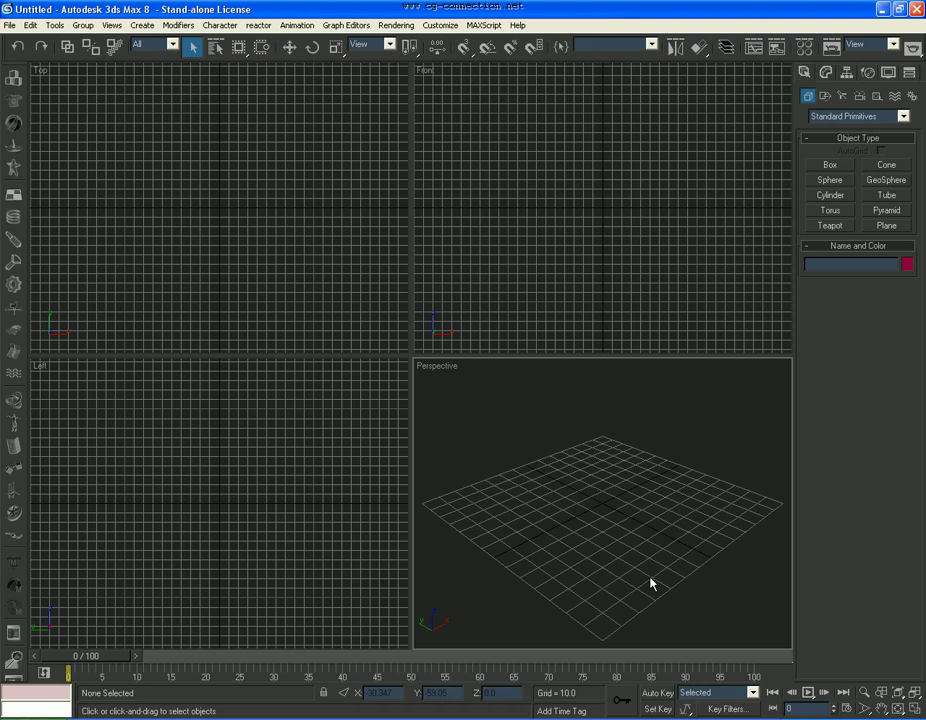
Choose Direct3D as the viewport display driver in the preferences and accept the change.
left_click(440, 25)
left_click(500, 246)
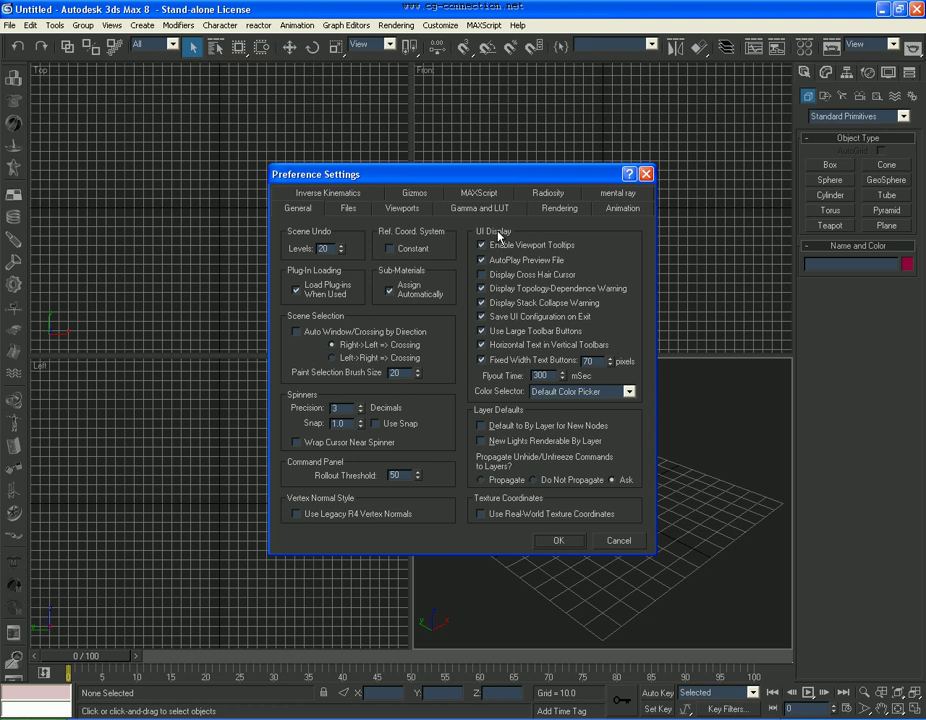
left_click(403, 209)
left_click(330, 467)
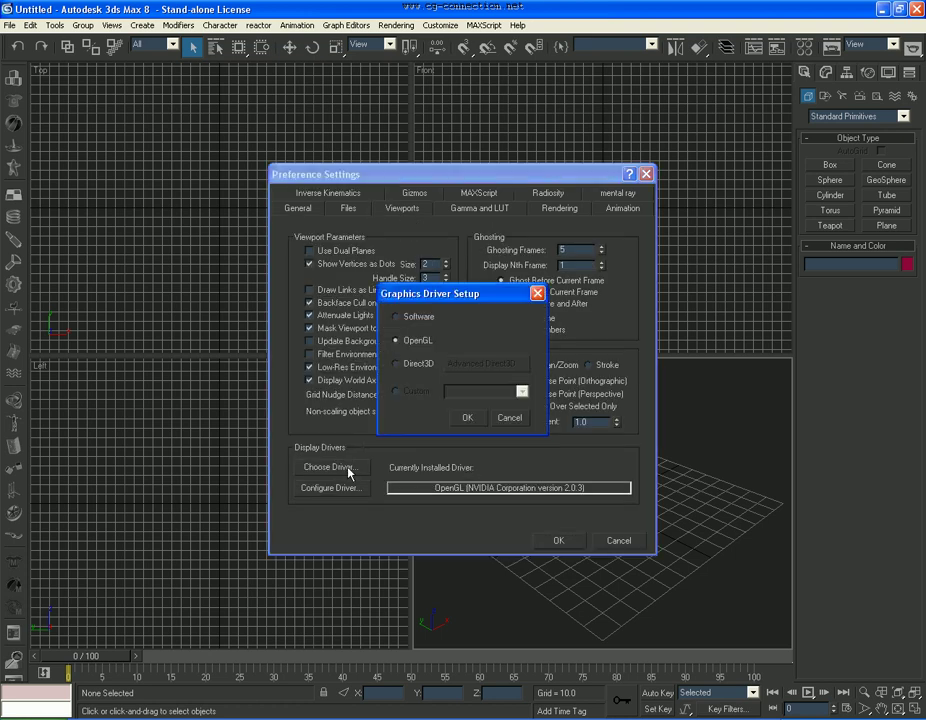
left_click(414, 364)
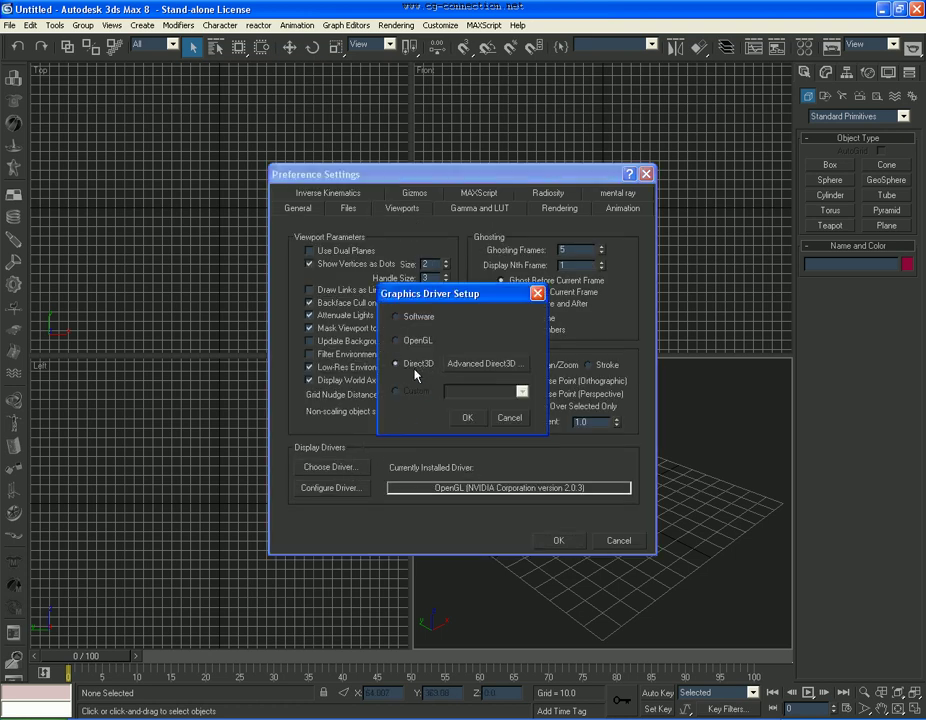
left_click(468, 421)
left_click(464, 405)
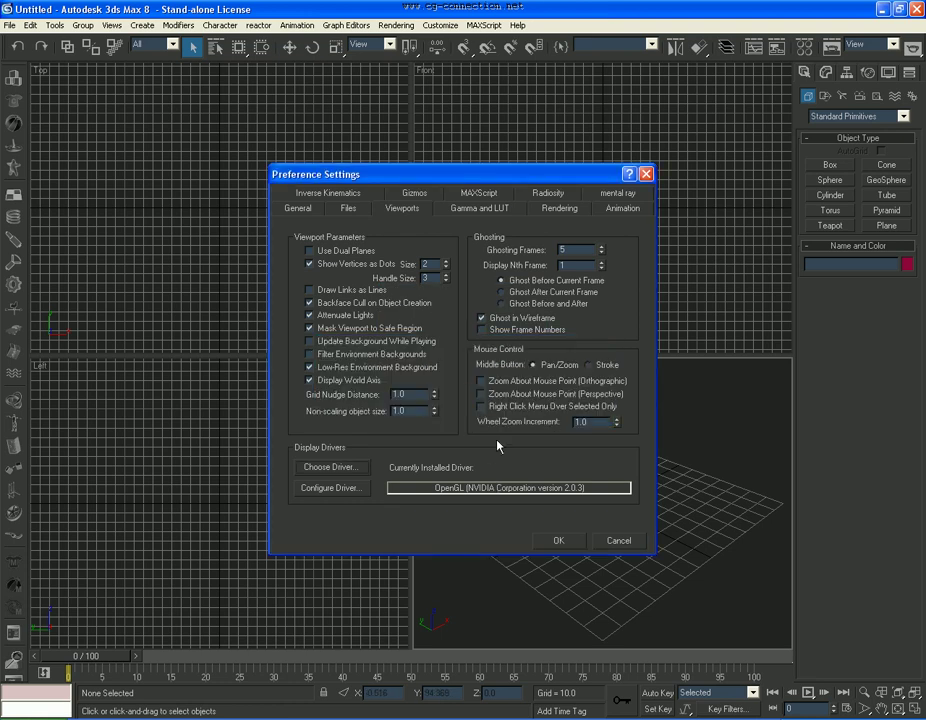
left_click(557, 541)
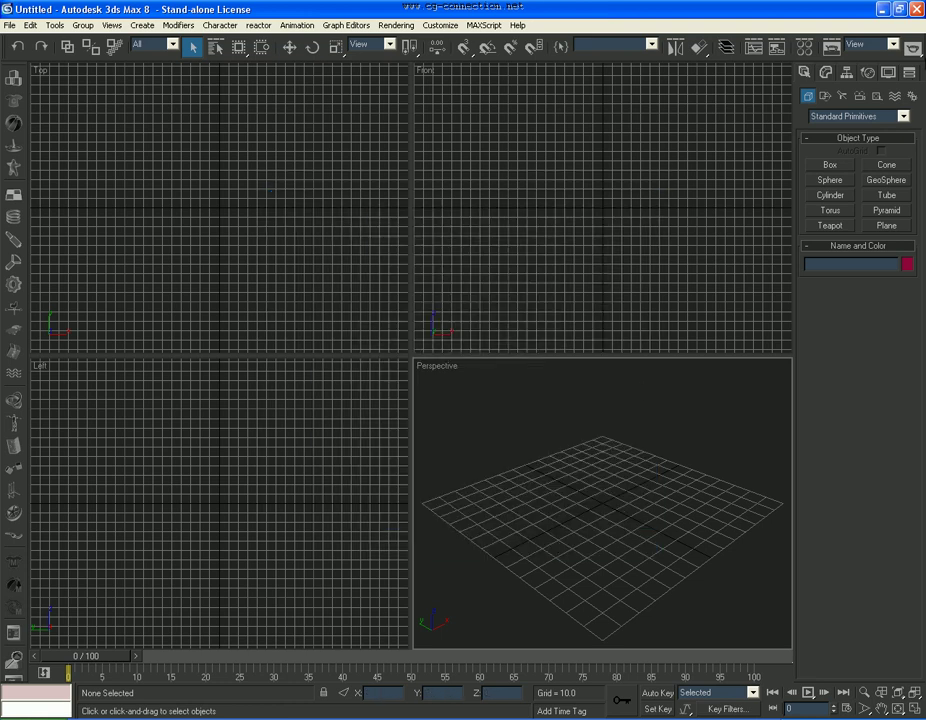
Restart 3ds Max and accept the Direct3D driver setup with DirectX 9.0, Hardware (HAL) and Release.
left_click(916, 9)
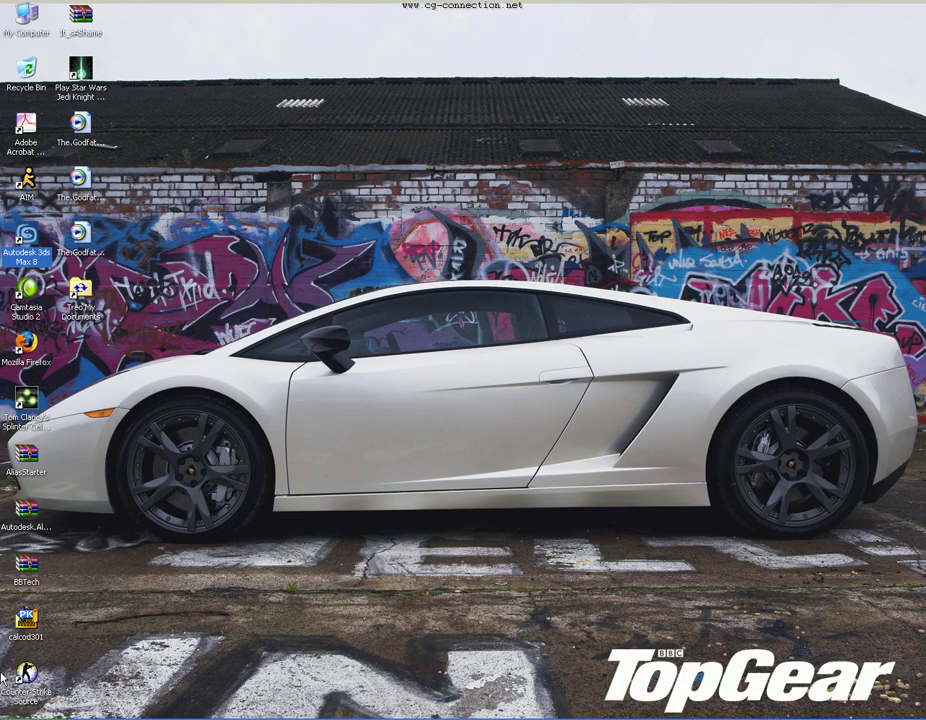
double_click(26, 237)
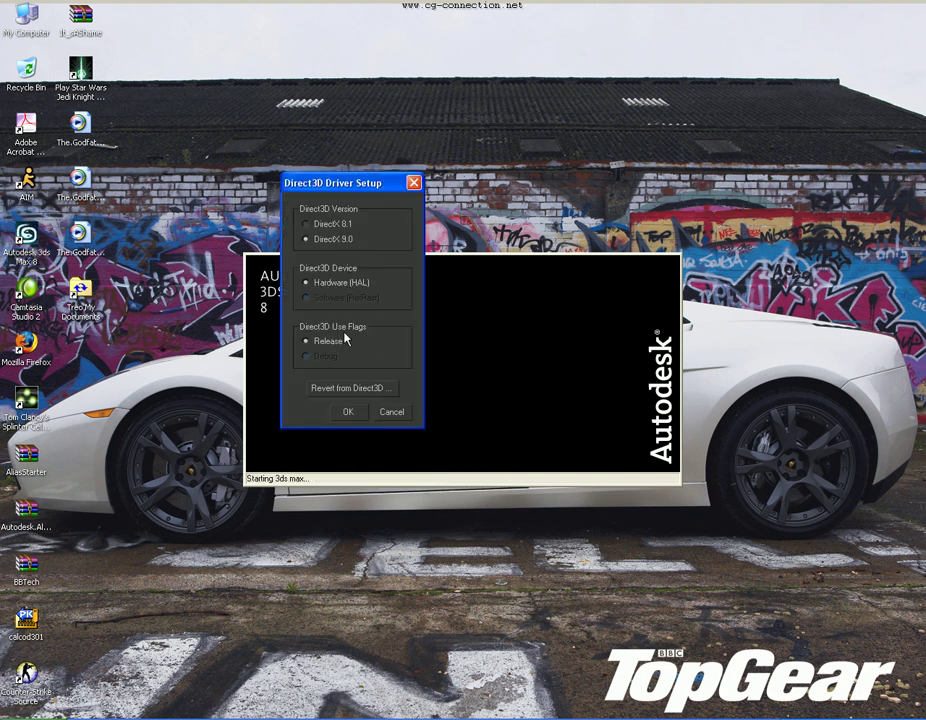
left_click(350, 414)
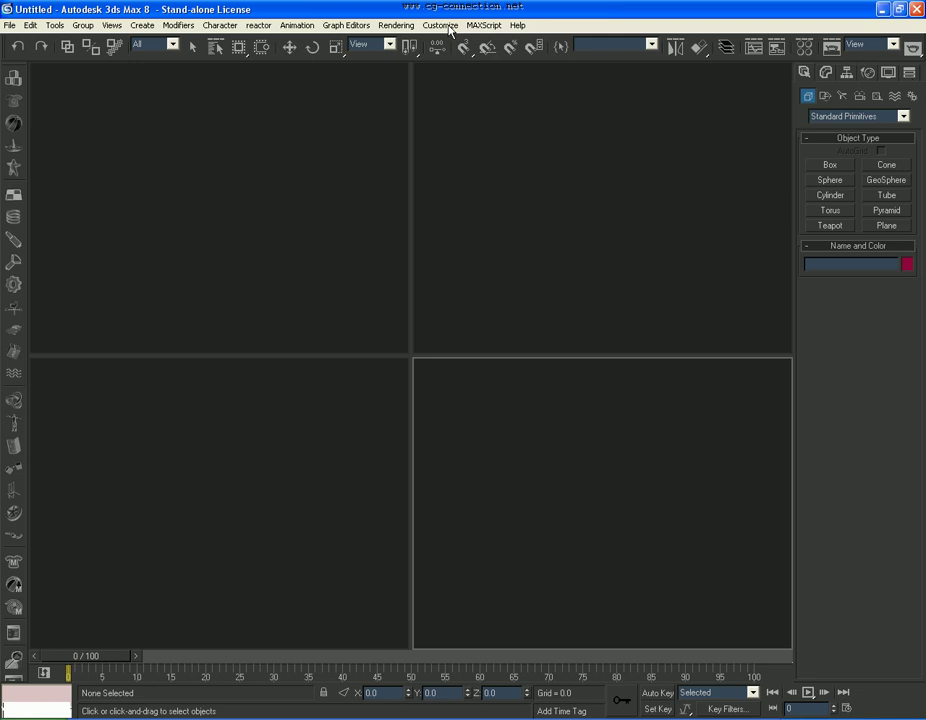
Review the Direct3D driver configuration in the viewport preferences, including texture sizes and bitmap size matching, and accept it.
left_click(441, 25)
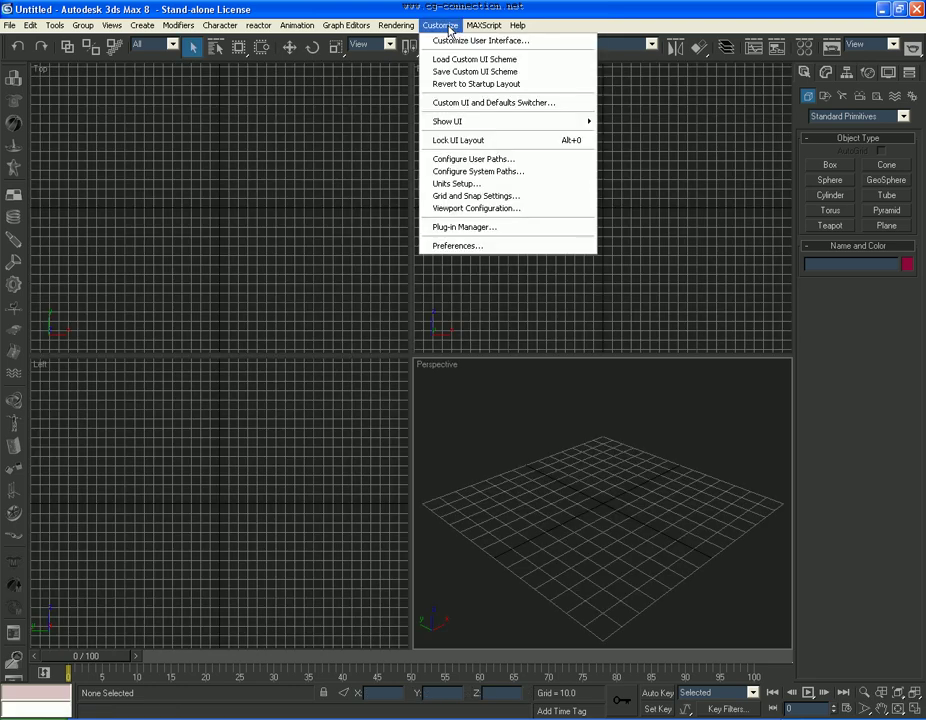
left_click(468, 246)
left_click(402, 208)
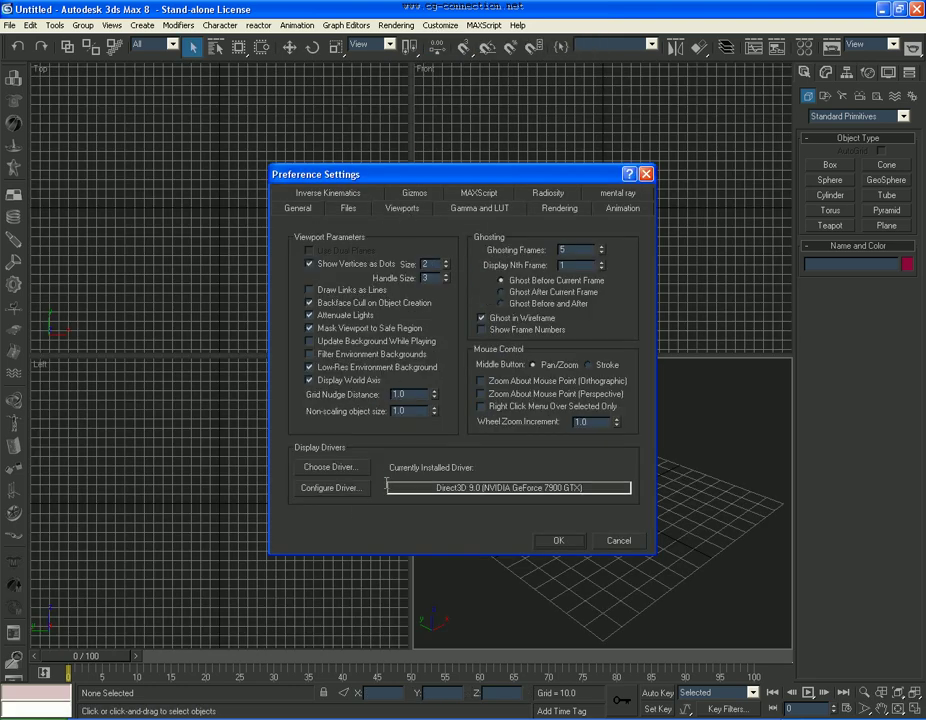
left_click(335, 488)
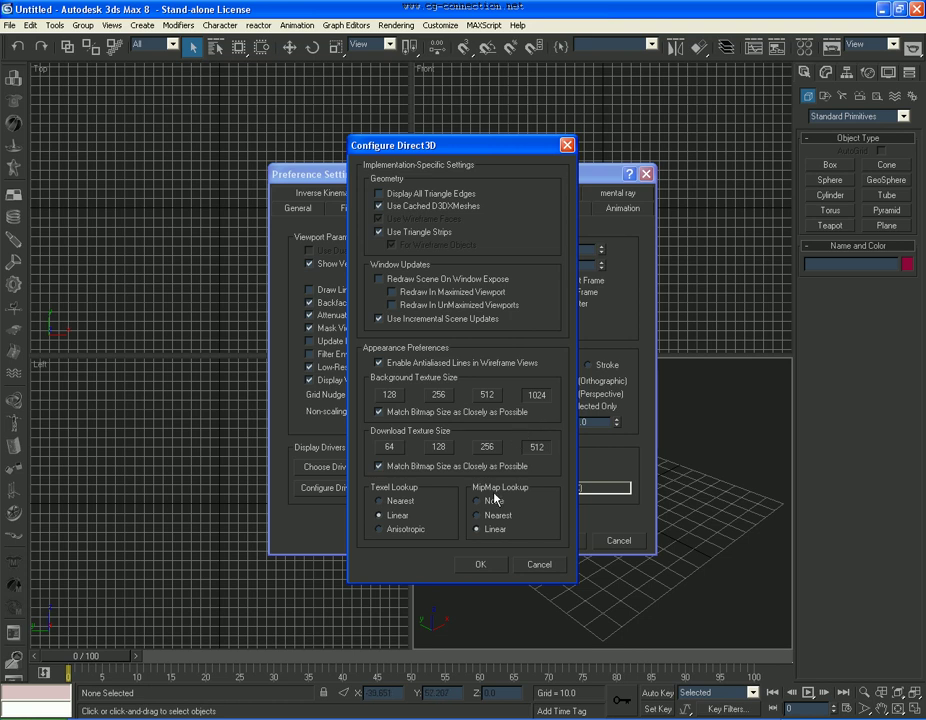
left_click(489, 566)
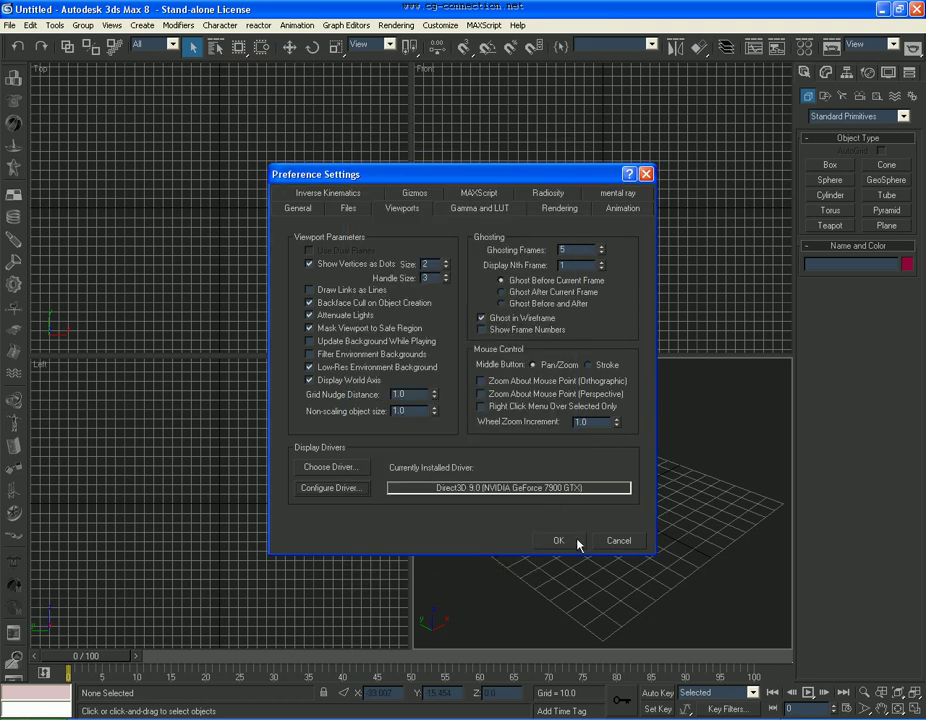
left_click(560, 540)
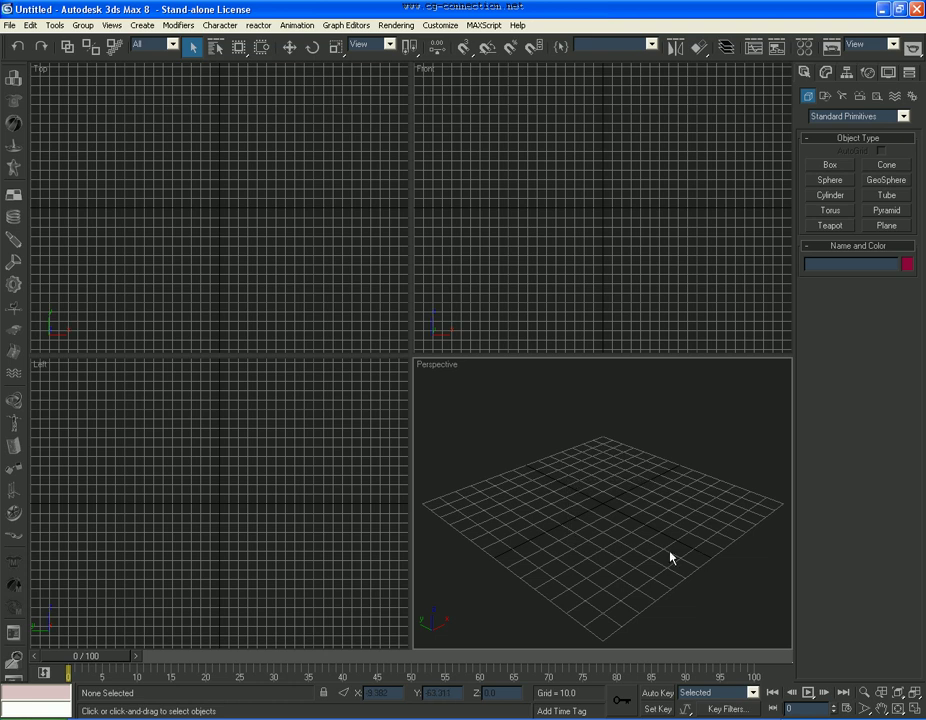
Switch to Windows Explorer, browse to E:\Blueprints\Dodge\Charger\Cutout and select the folder's address.
key("super")
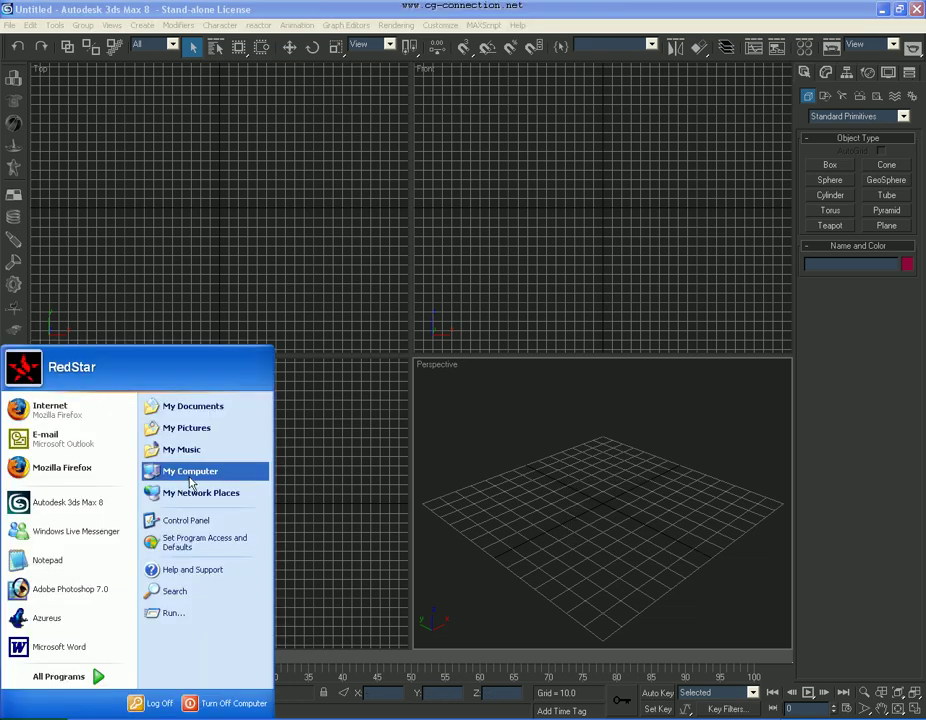
left_click(192, 473)
left_click(391, 197)
double_click(391, 197)
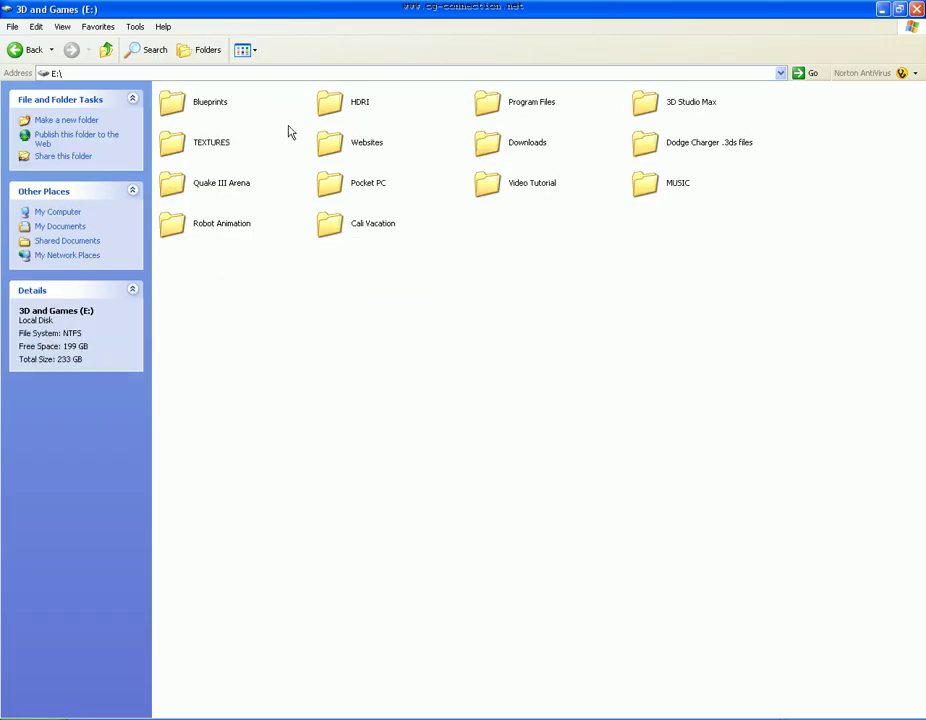
double_click(200, 101)
key("d")
key("d")
double_click(283, 328)
double_click(374, 112)
left_click(476, 645)
double_click(476, 645)
left_click(393, 75)
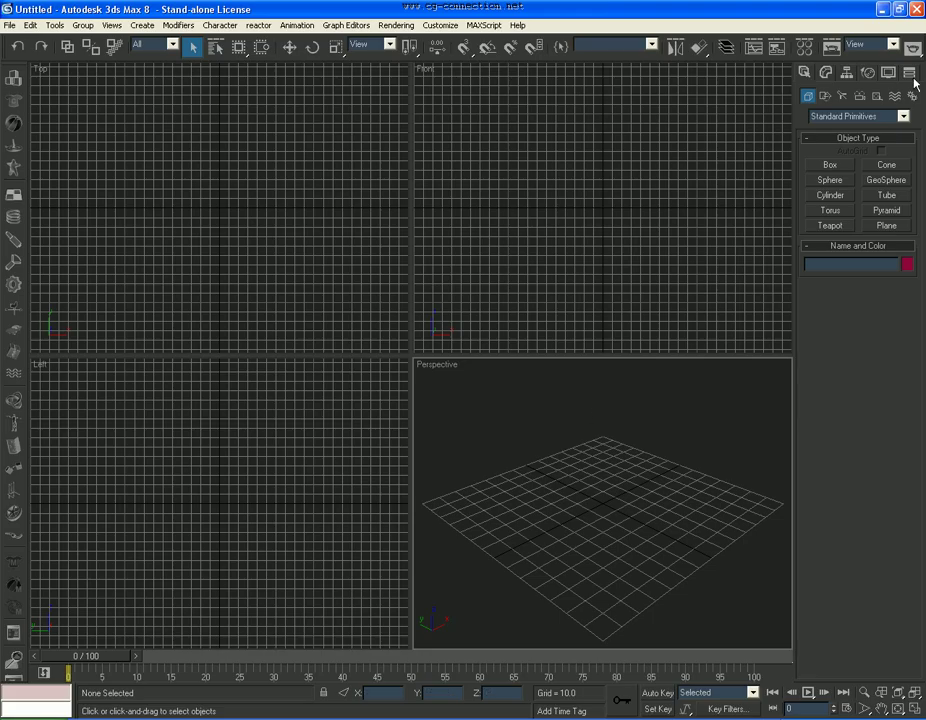
Open the Asset Browser on E:\Blueprints\Dodge\Charger\Cutout, dismiss the usage notice and move the browser lower.
left_click(909, 73)
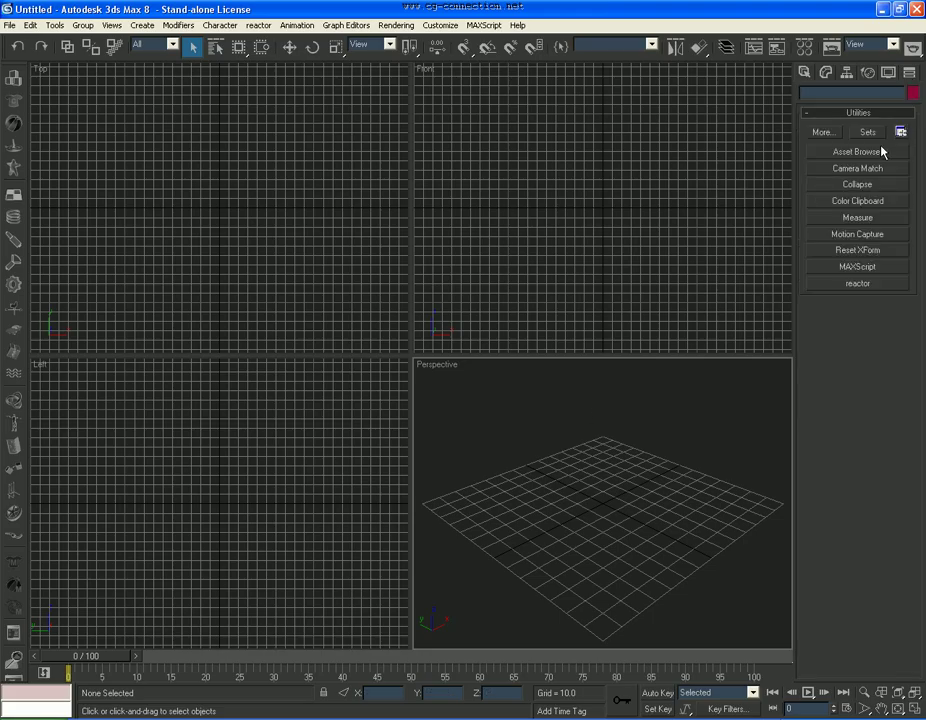
left_click(874, 155)
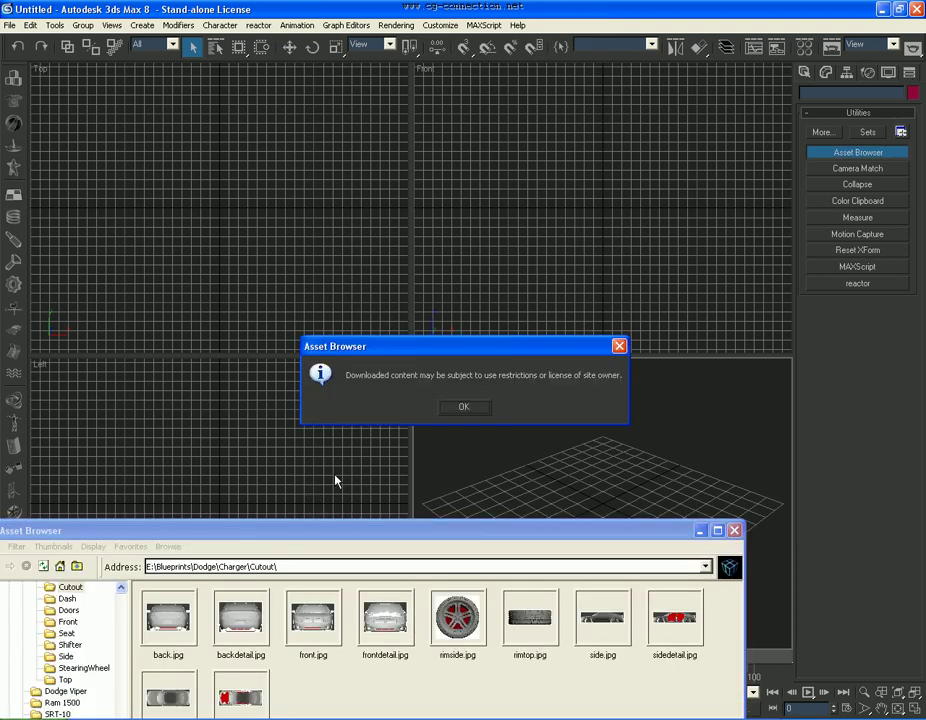
left_click(462, 408)
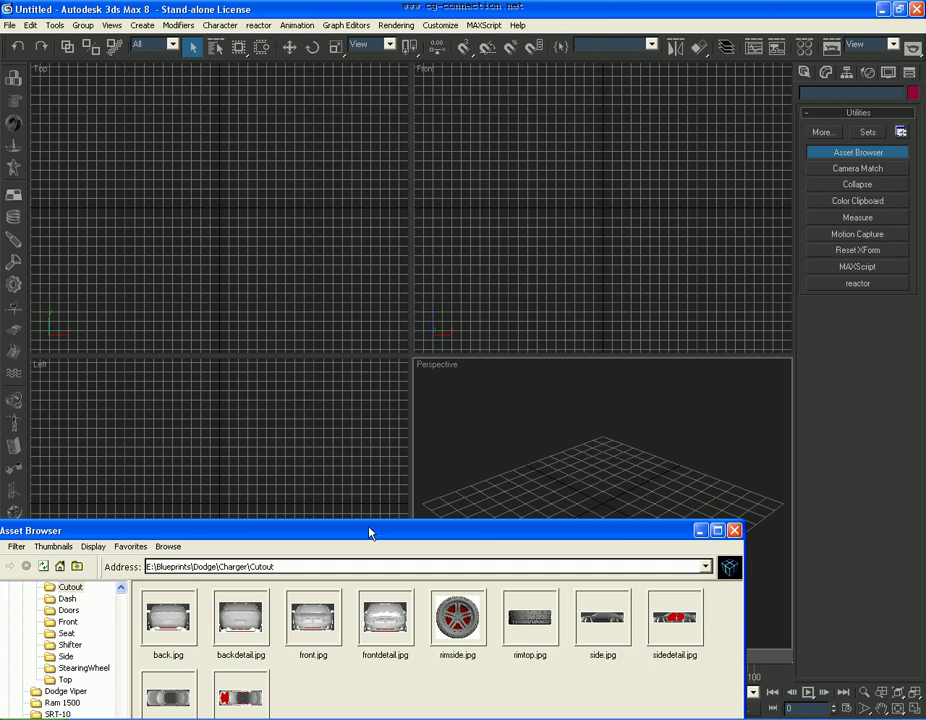
left_click_drag(370, 530, 390, 555)
Start a Plane primitive with 1 length segment and 1 width segment, and expand its keyboard entry settings.
left_click(805, 73)
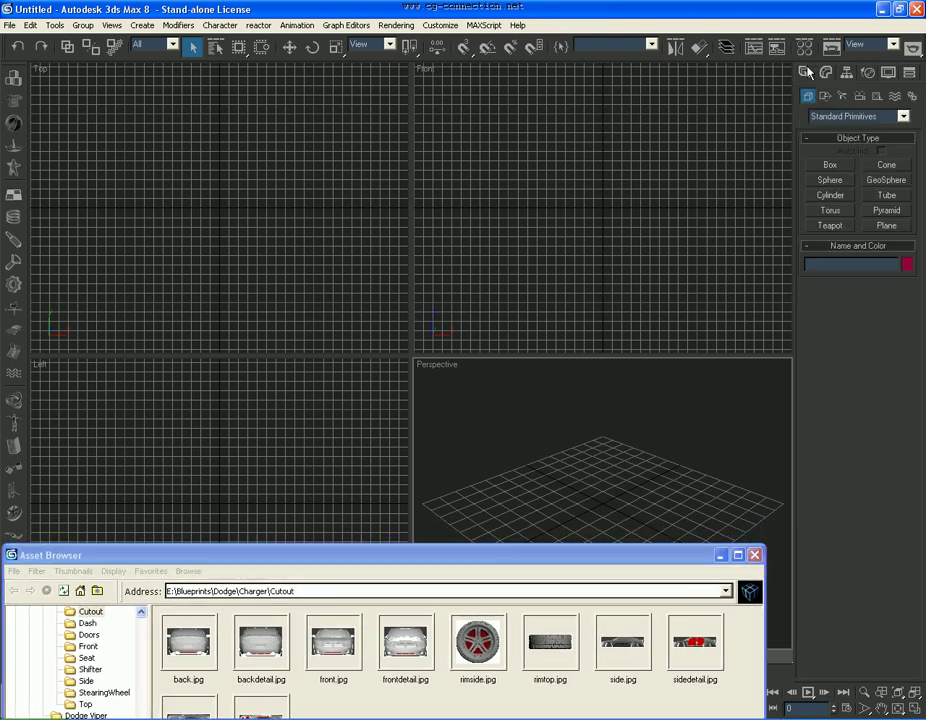
left_click(886, 225)
left_click_drag(512, 556, 490, 482)
double_click(873, 410)
type("1")
left_click(879, 325)
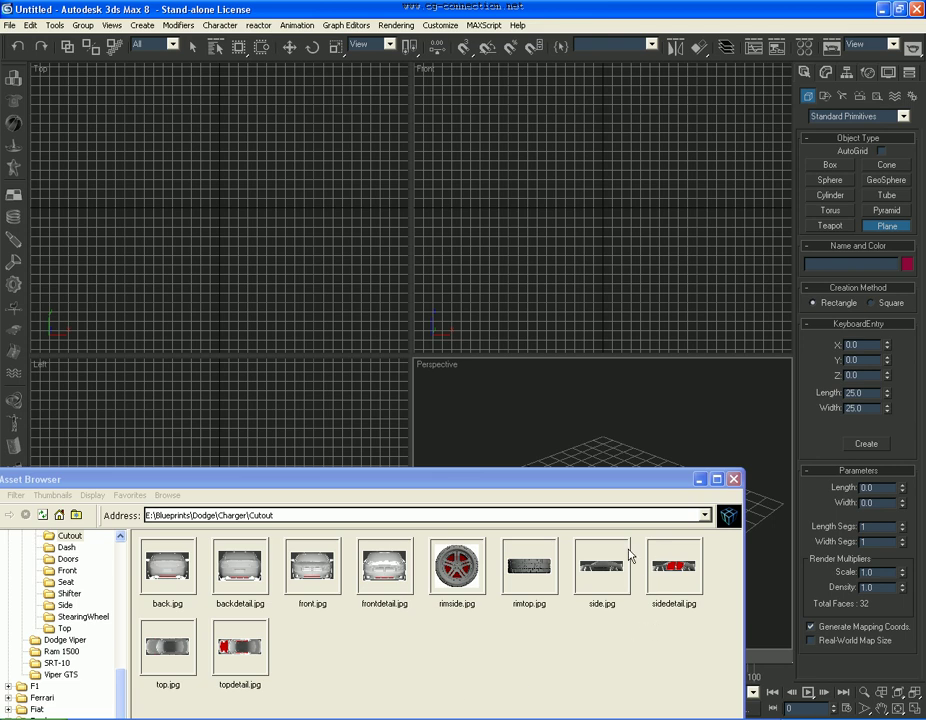
Look up the resolution of side.jpg and create a matching plane with length 1292 and width 4948.
right_click(590, 556)
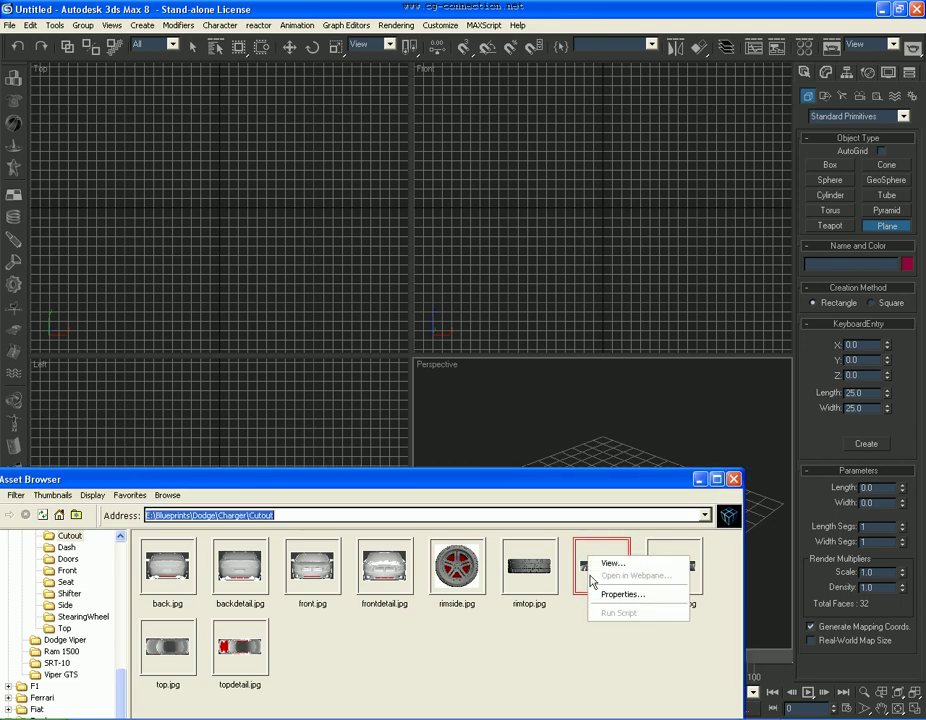
left_click(618, 594)
left_click_drag(455, 600, 483, 541)
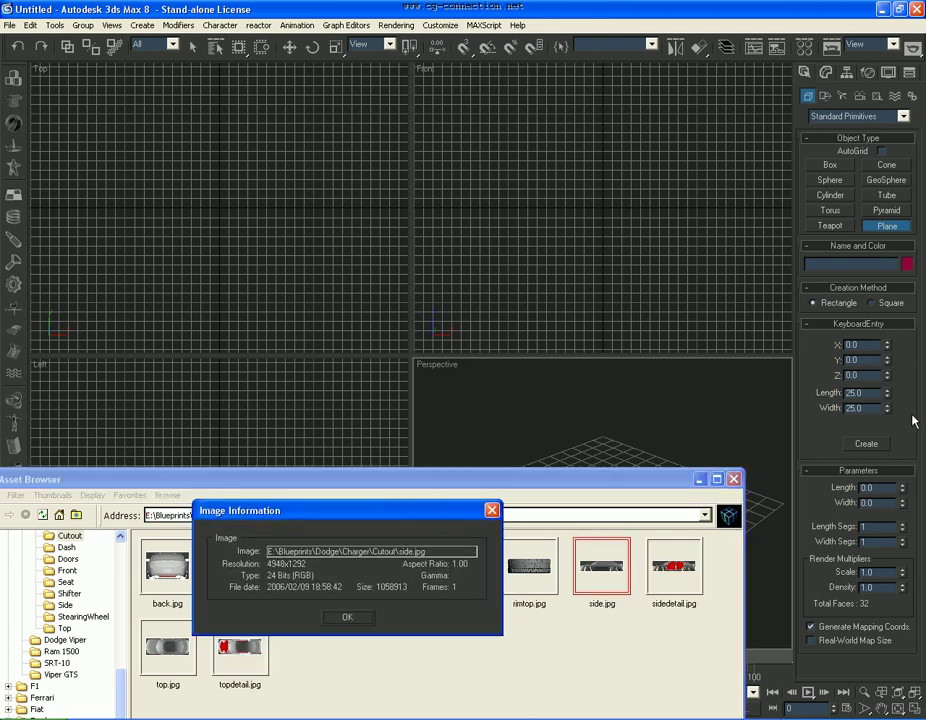
left_click(870, 393)
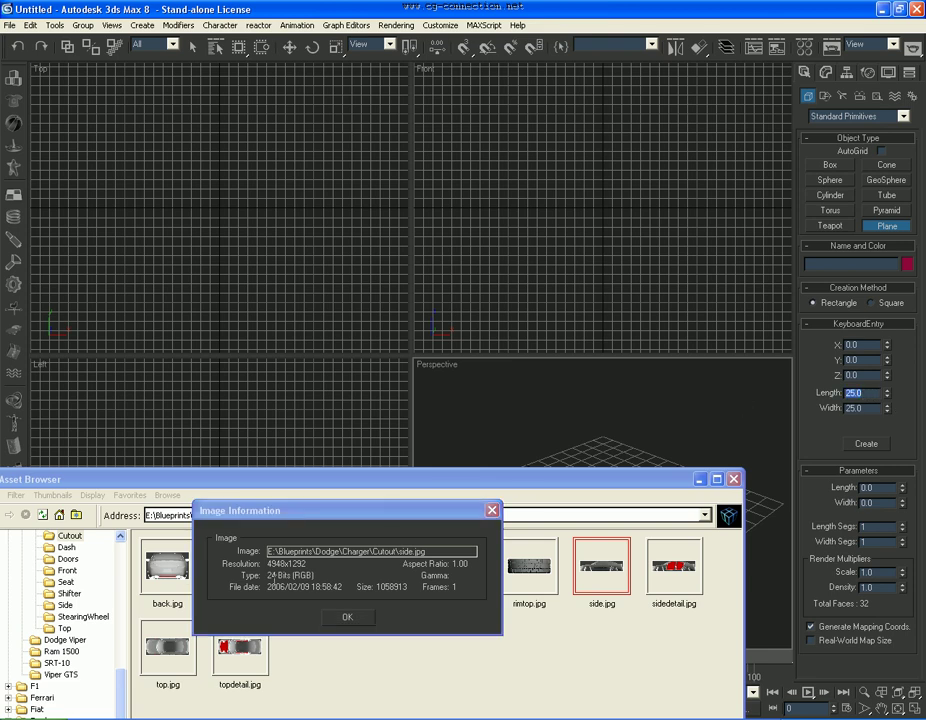
type("1292")
left_click(874, 409)
type("4948")
left_click(866, 443)
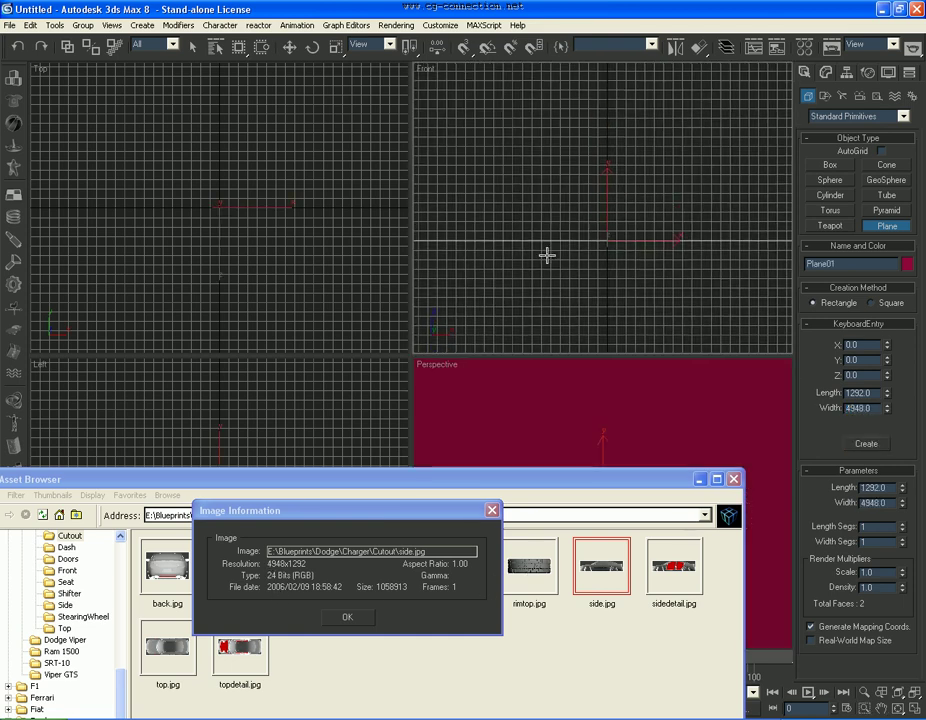
Create another 1292 by 4948 plane upright in the Front viewport and close the image information.
scroll(548, 245, "down", 3)
scroll(553, 276, "down", 2)
mouse_move(553, 276)
middle_mouse_down()
mouse_move(560, 271)
mouse_move(564, 312)
mouse_move(578, 251)
mouse_move(573, 294)
mouse_move(566, 265)
mouse_move(559, 291)
middle_mouse_up()
scroll(560, 277, "down", 3)
scroll(578, 258, "down", 2)
scroll(573, 294, "down", 2)
scroll(566, 265, "up", 1)
scroll(559, 291, "up", 3)
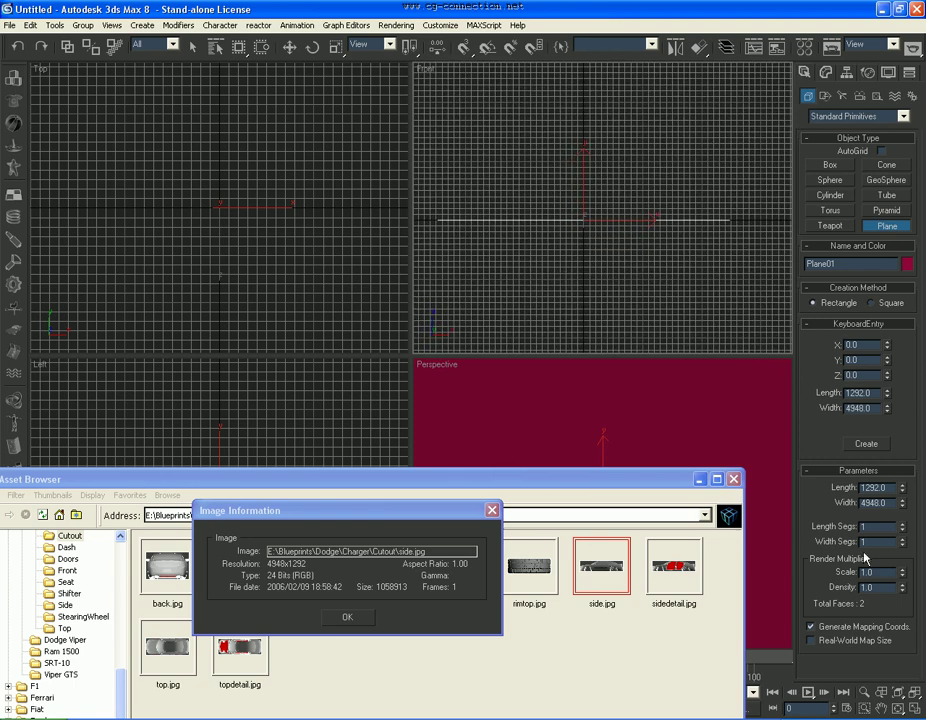
left_click(866, 444)
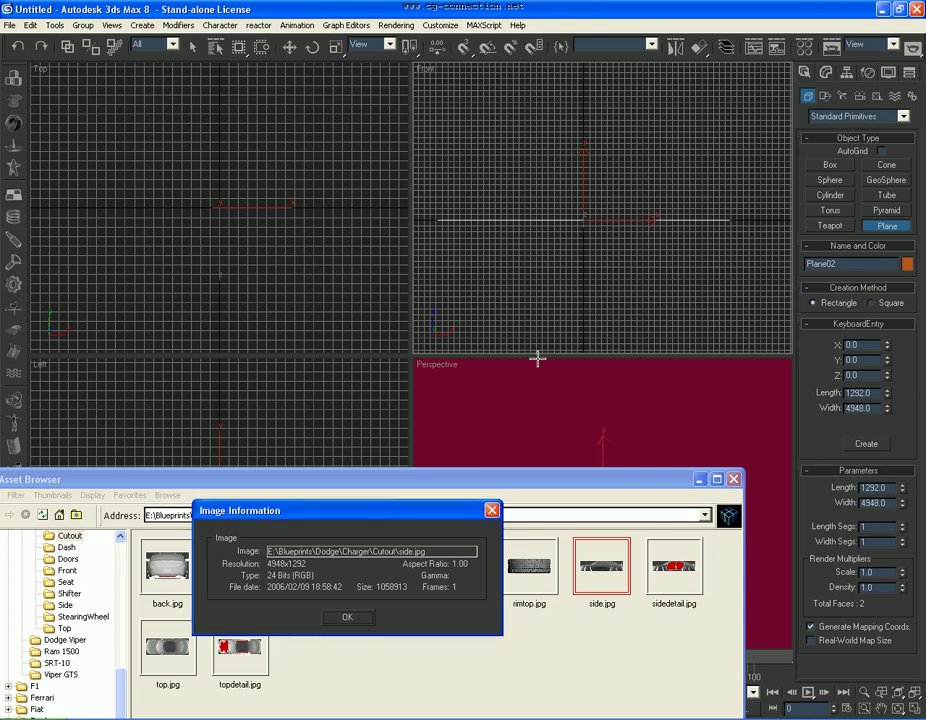
left_click(492, 511)
Delete the plane lying flat on the grid, keeping the upright Front view plane.
right_click(258, 240)
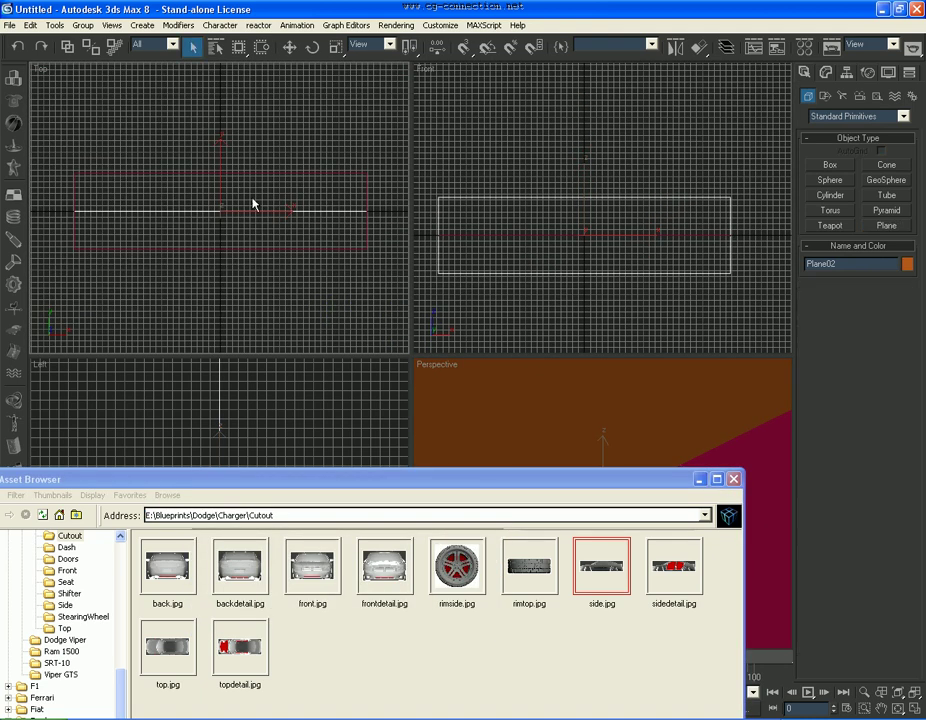
right_click(303, 183)
left_click(318, 196)
left_click_drag(386, 268, 345, 258)
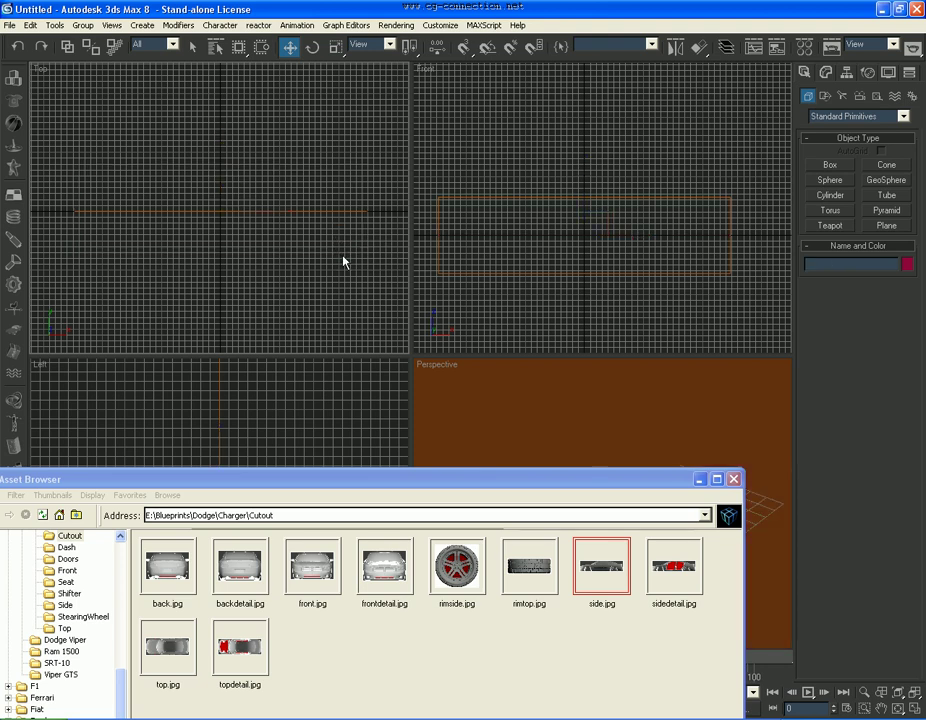
Look up the resolution of top.jpg and set the length for a new plane to 1999.
right_click(170, 646)
left_click(207, 684)
left_click(893, 228)
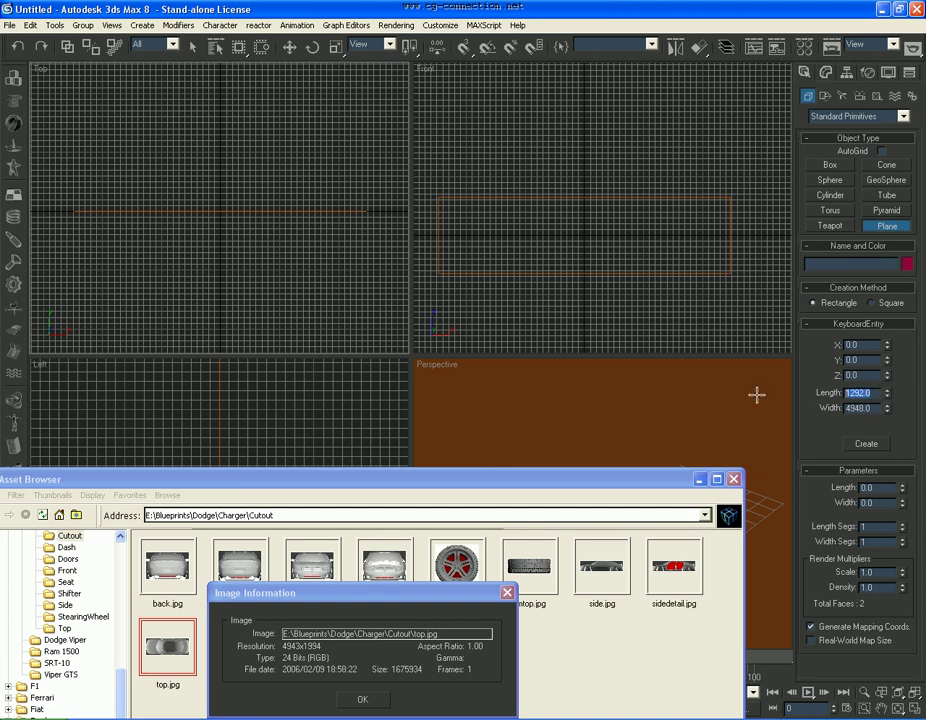
double_click(862, 391)
right_click(860, 394)
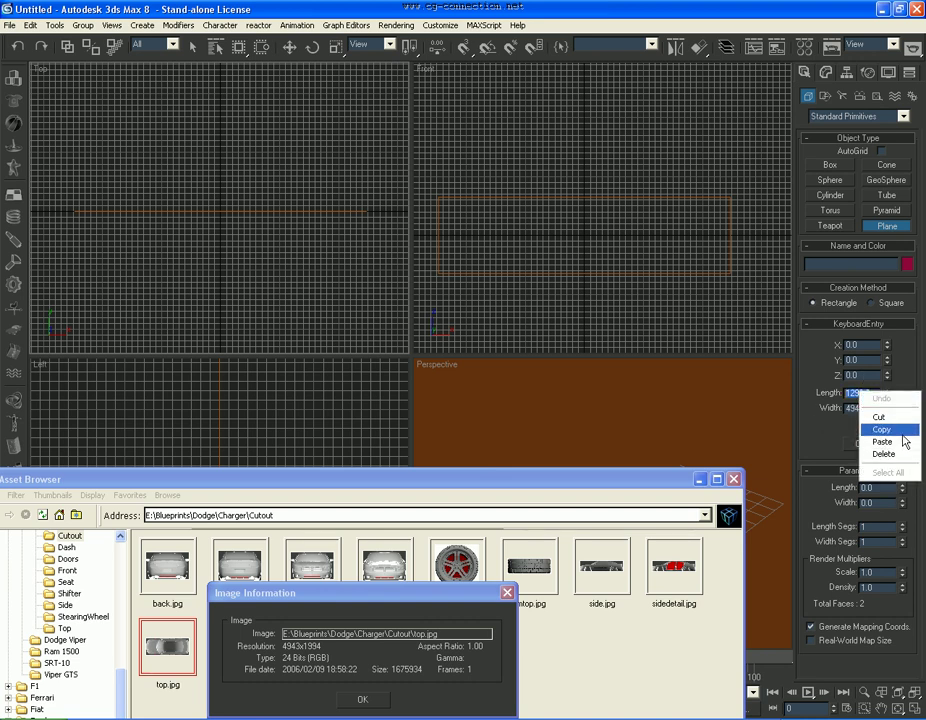
left_click(897, 430)
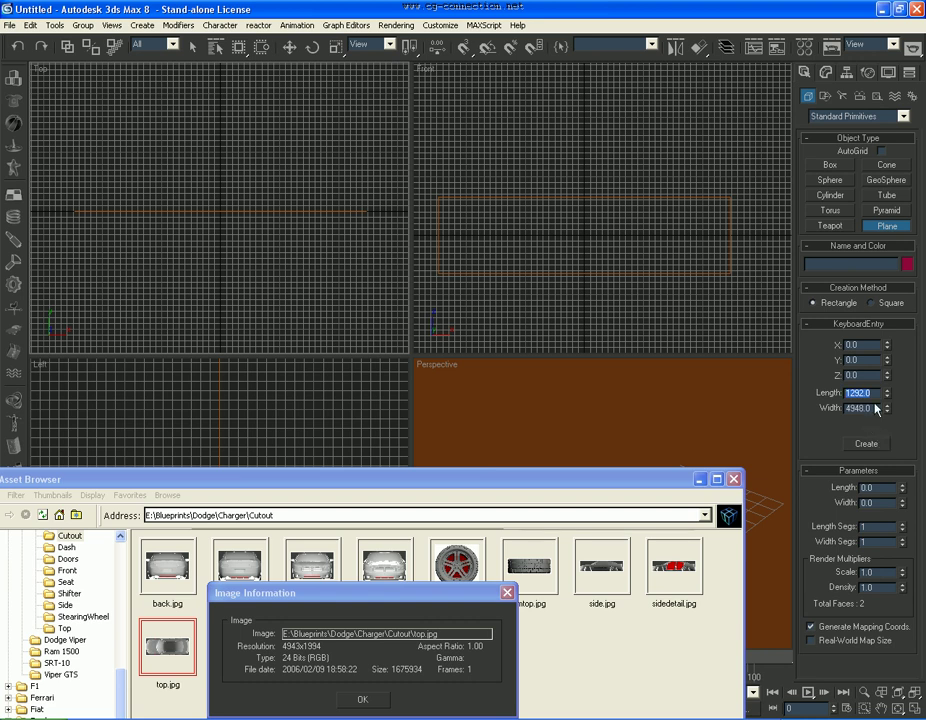
type("199")
left_click(864, 392)
type("9")
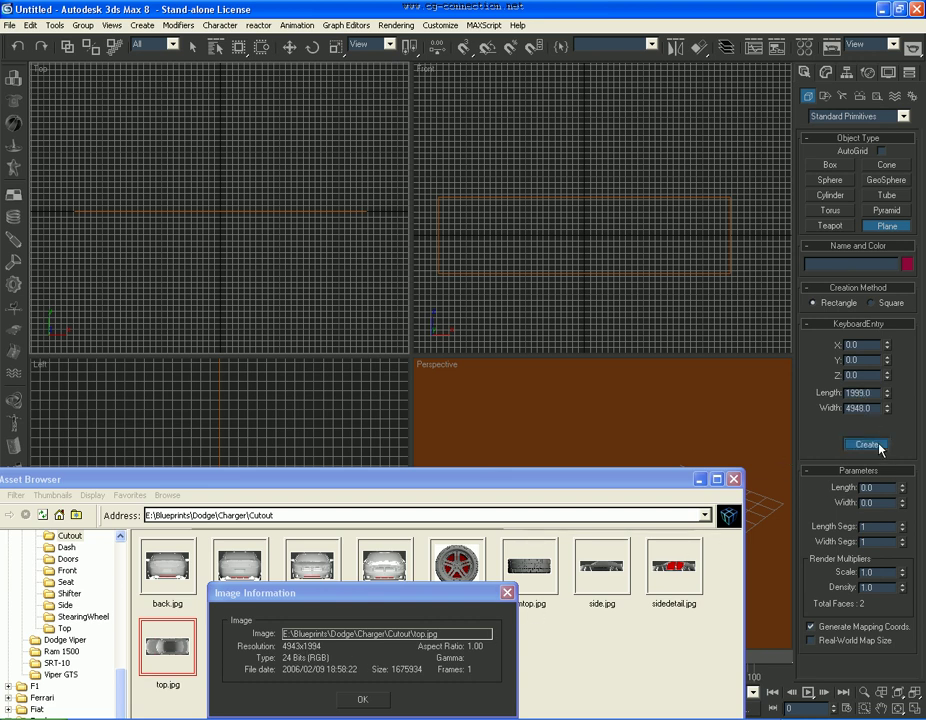
Create the 1999 by 4948 plane flat in the Top viewport and close the image information.
left_click(866, 443)
mouse_move(261, 254)
middle_mouse_down()
mouse_move(269, 281)
mouse_move(264, 240)
middle_mouse_up()
scroll(269, 281, "down", 2)
left_click(507, 592)
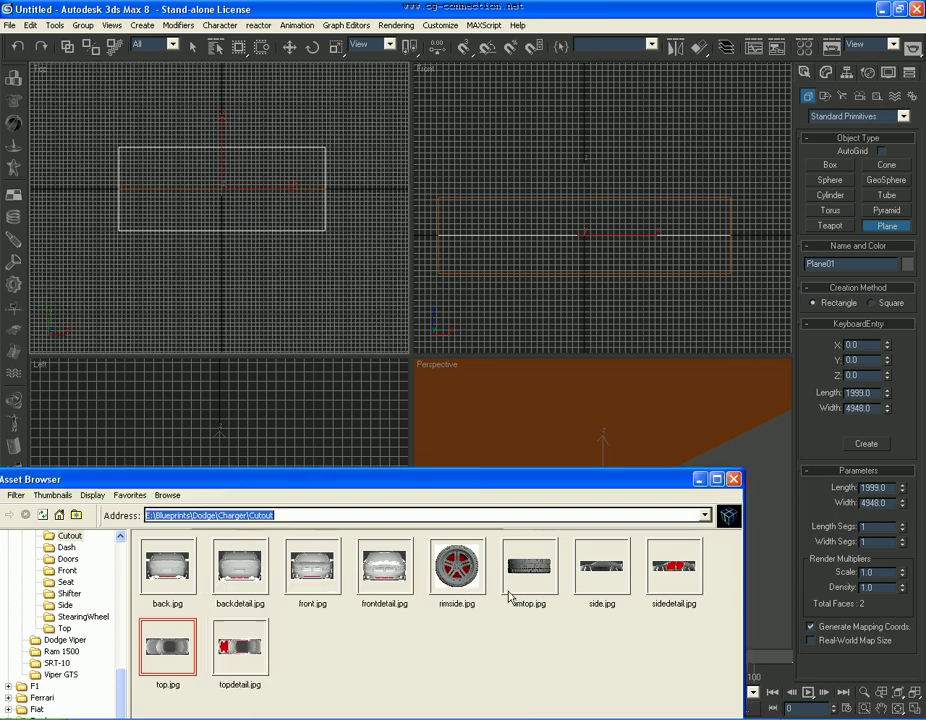
Create a 1292 by 1999 plane upright in the Left viewport and end plane creation with the Move tool active.
left_click_drag(415, 478, 435, 550)
middle_click(320, 470)
mouse_move(322, 490)
middle_mouse_down()
mouse_move(304, 456)
mouse_move(312, 480)
middle_mouse_up()
scroll(304, 456, "up", 2)
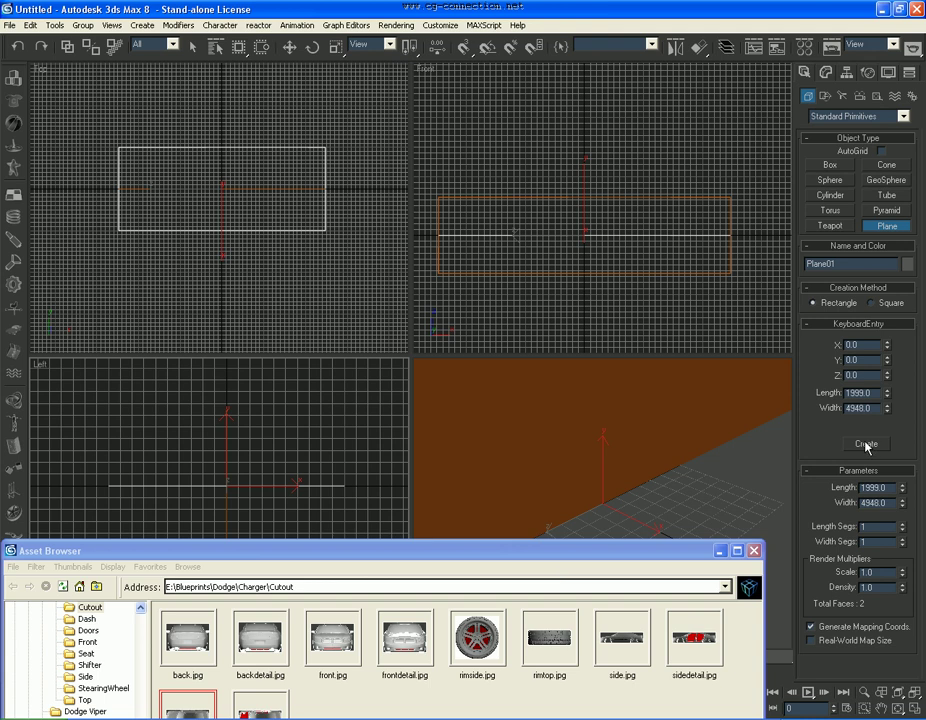
left_click_drag(873, 407, 828, 415)
type("1292.0")
type("1999")
left_click(875, 393)
type("1292")
left_click(866, 443)
middle_click_drag(659, 307, 659, 304)
middle_click(248, 296)
left_click_drag(639, 557, 650, 573)
middle_click(632, 505)
scroll(633, 500, "down", 5)
right_click(641, 455)
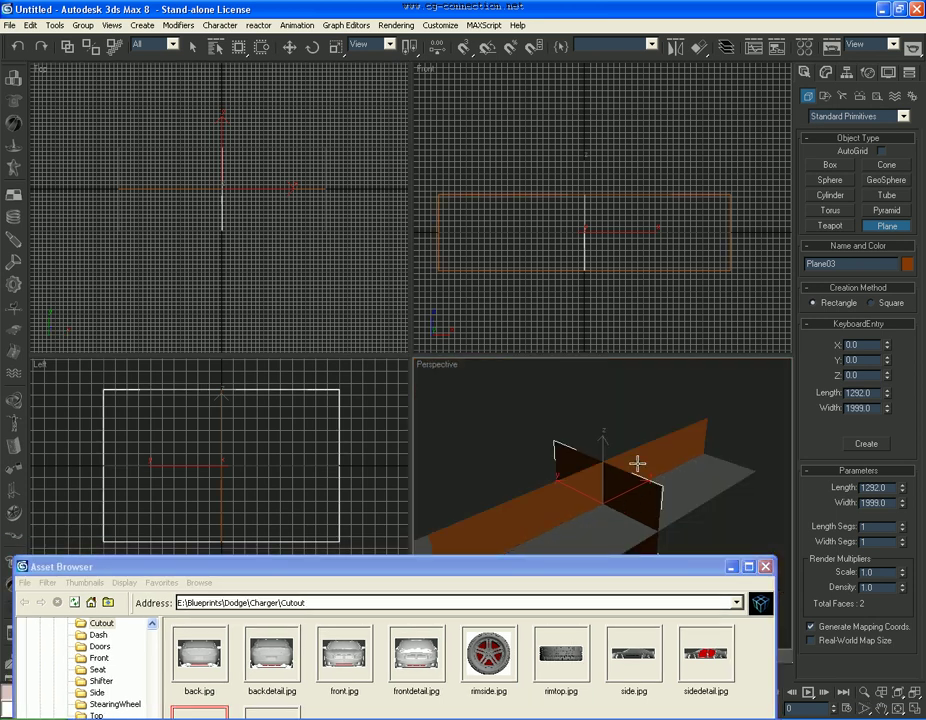
right_click(655, 428)
left_click(677, 440)
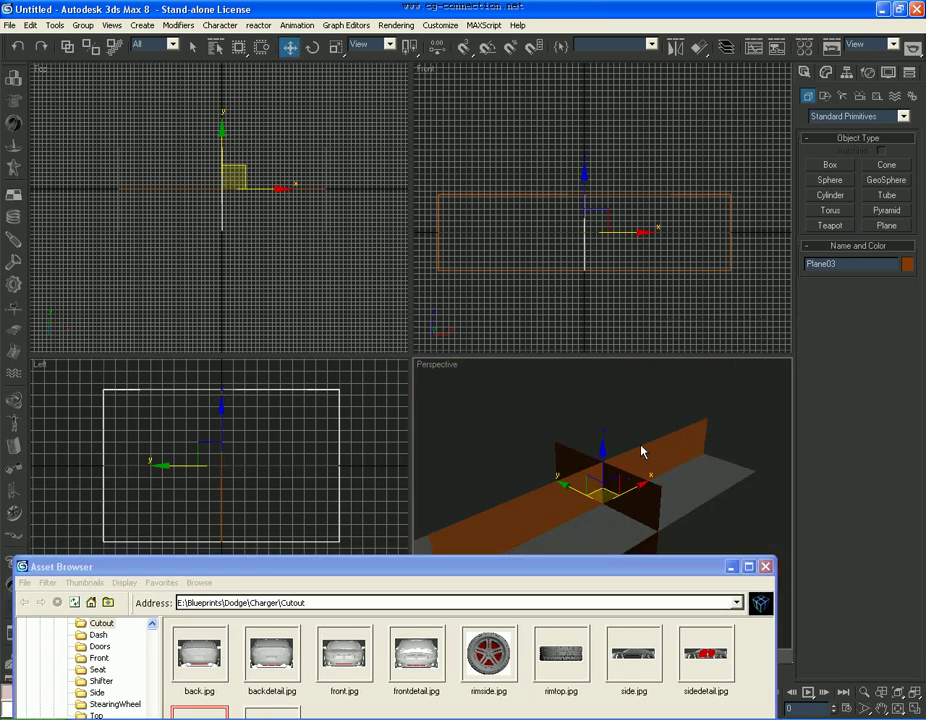
Hide the grid in the Left, Top and Front viewports.
middle_click(279, 423)
key("g")
middle_click(298, 287)
key("g")
middle_click(590, 257)
key("g")
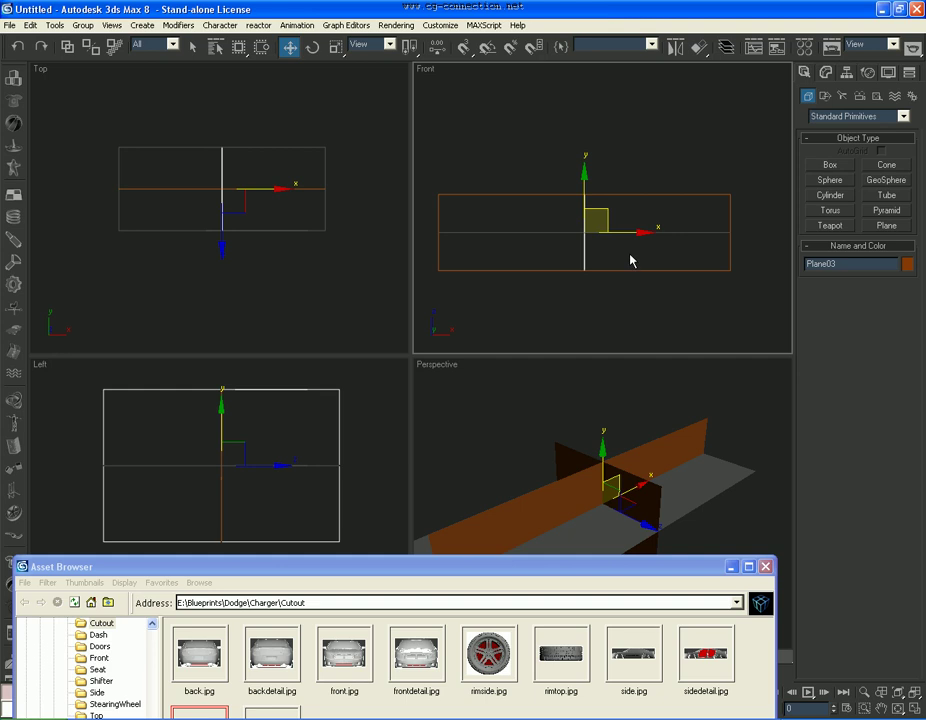
In the Front viewport, move the crosswise plane just past the side plane's +X end and lower the flat plane just below it.
right_click(605, 259)
left_click(644, 264)
left_click_drag(609, 232, 758, 231)
left_click(662, 258)
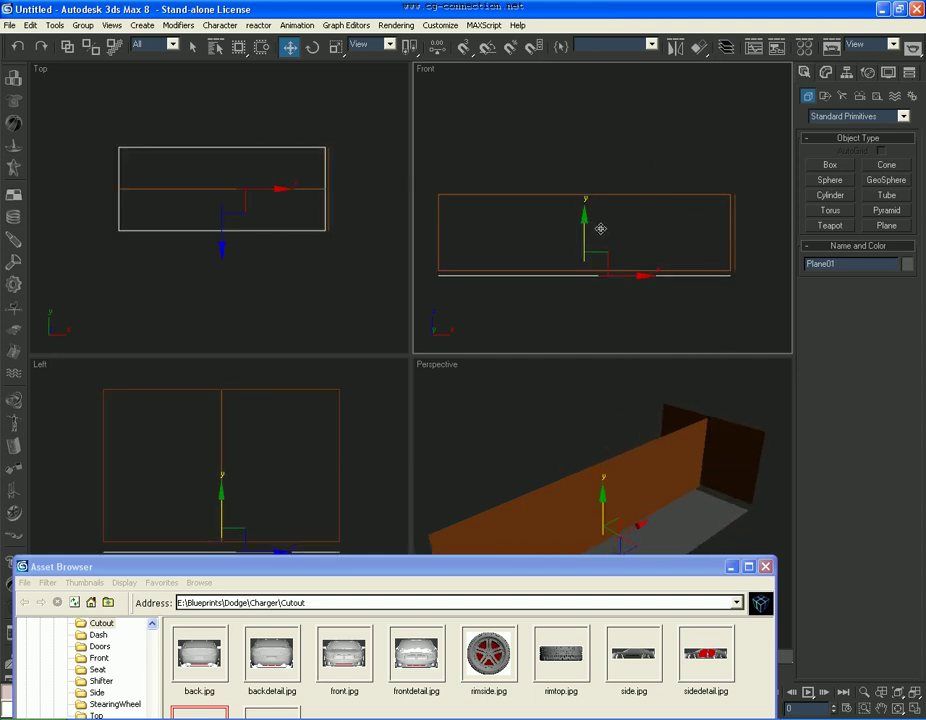
Move the side plane along Y to just beyond the flat plane's far long edge in the Top viewport.
left_click(531, 219)
right_click(221, 145)
left_click_drag(221, 145, 229, 99)
left_click(277, 98)
Mirror the crosswise end plane about X as a copy and move the copy to the opposite end of the flat plane.
left_click(738, 452)
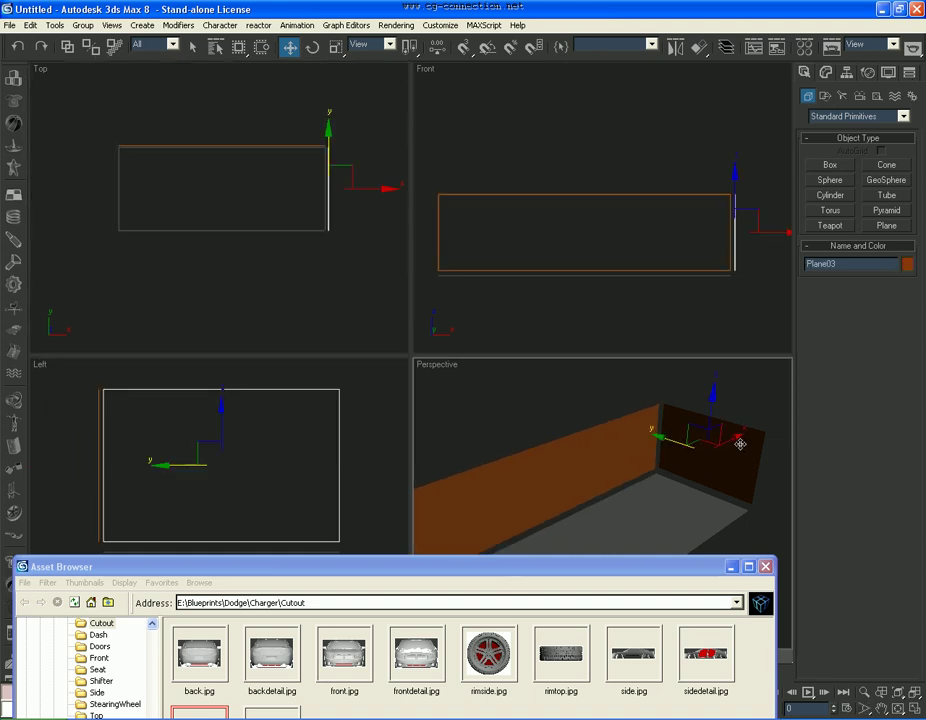
left_click(676, 47)
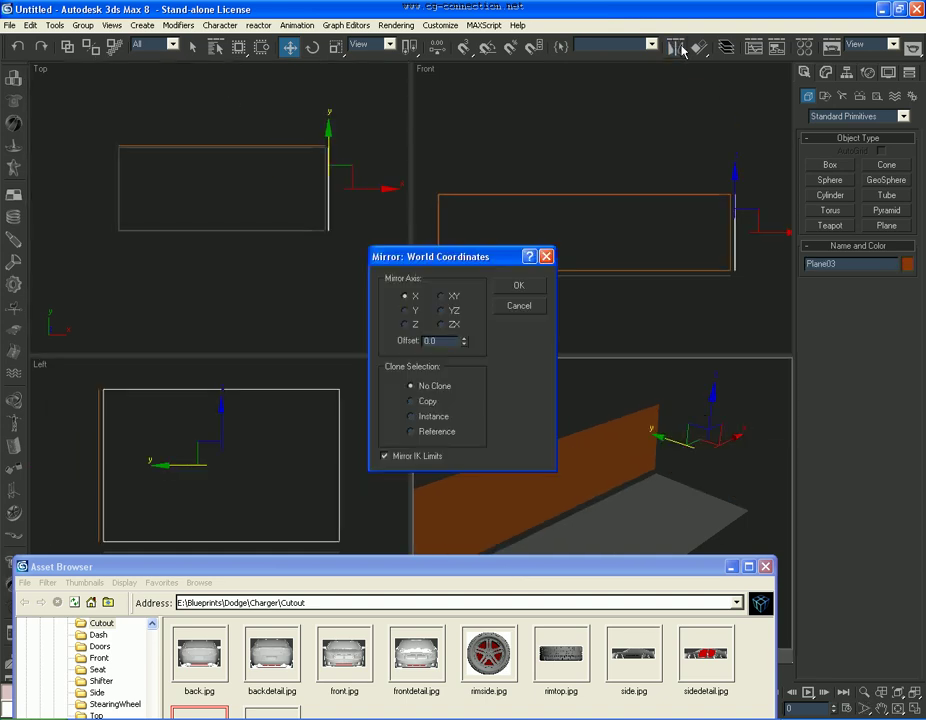
left_click(428, 401)
left_click(530, 288)
left_click_drag(772, 243, 479, 238)
Mirror the copied end plane about the Y axis in screen coordinates with No Clone, and clear the selection.
left_click(675, 46)
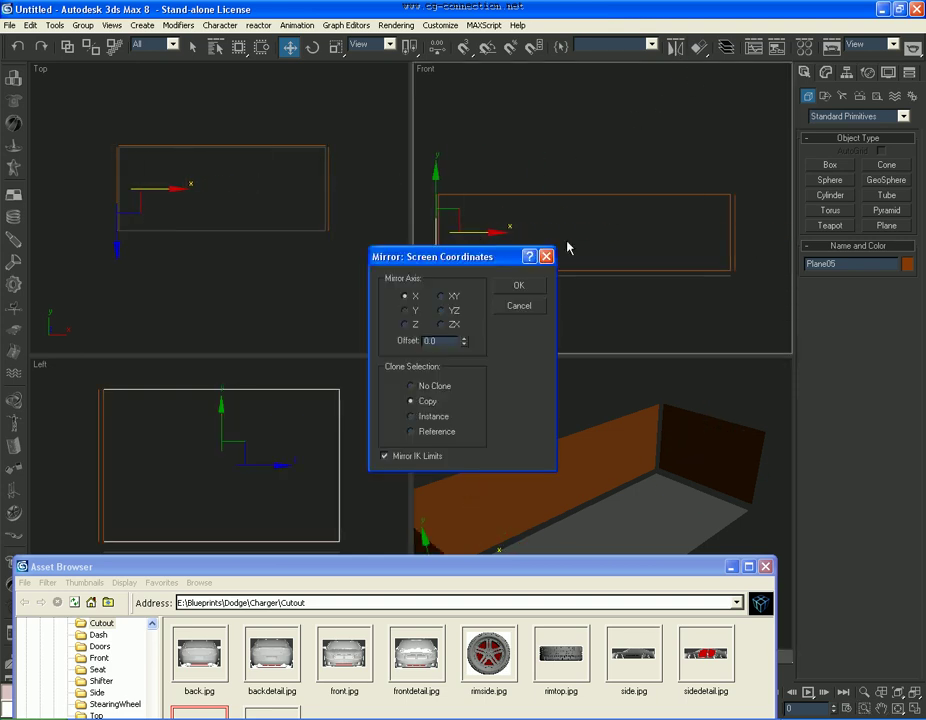
left_click(406, 310)
left_click(432, 387)
left_click(519, 286)
left_click(703, 393)
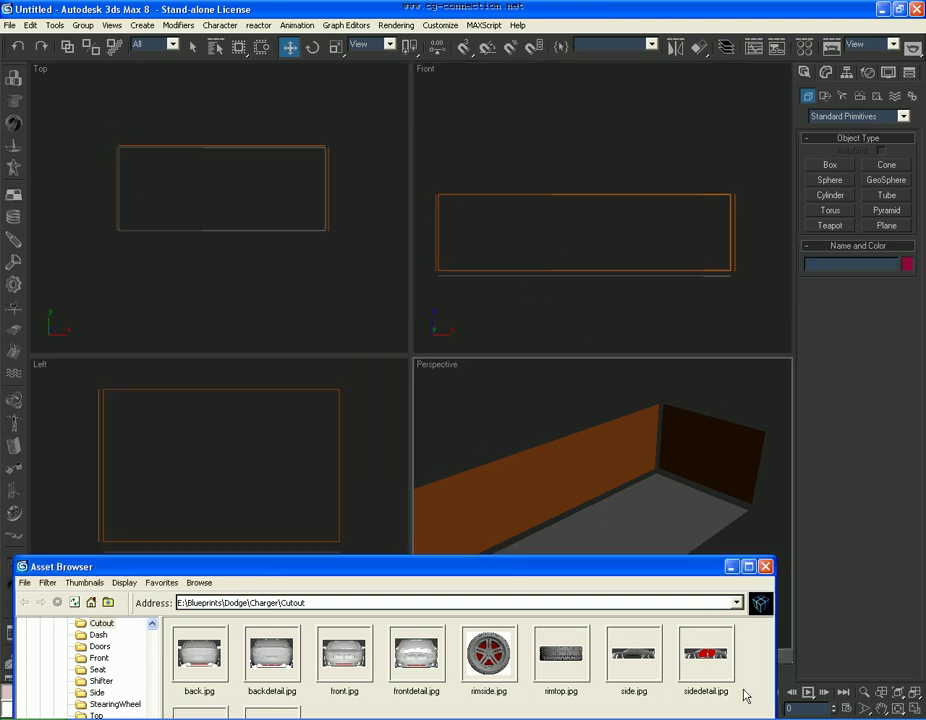
Map side.jpg onto the side plane, front.jpg onto the +X end plane, top.jpg onto the flat plane and back.jpg onto the opposite end plane.
left_click_drag(635, 660, 571, 498)
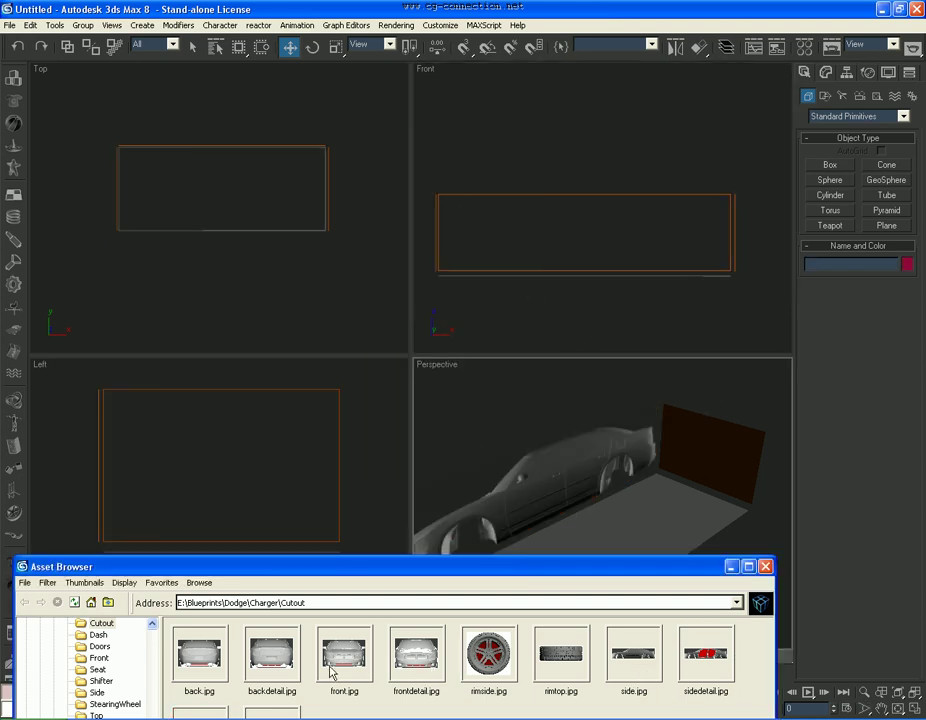
left_click_drag(333, 672, 682, 440)
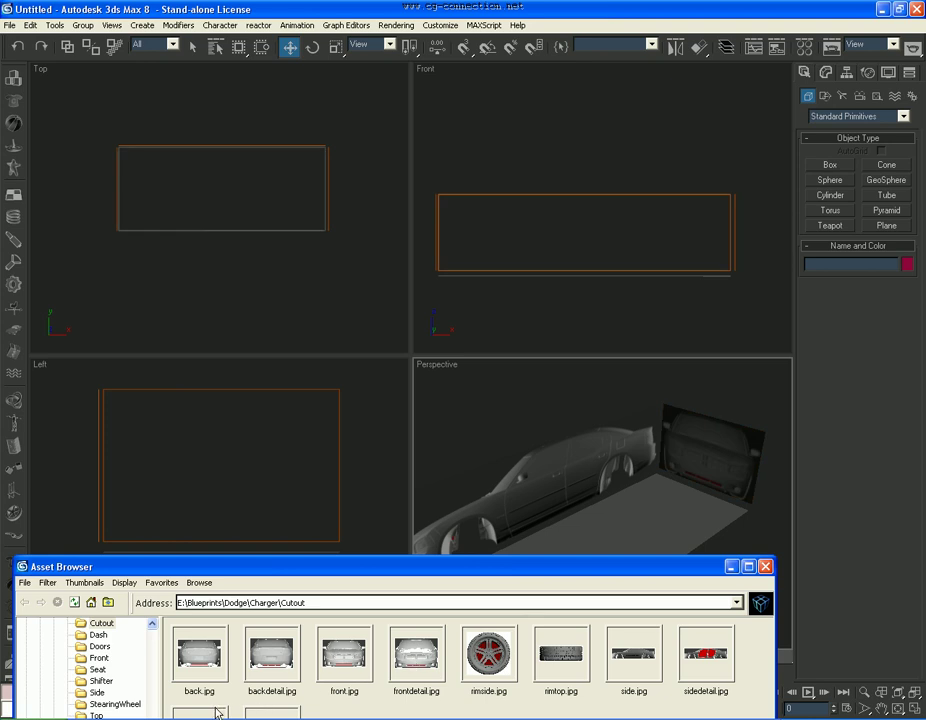
left_click(898, 711)
left_click_drag(663, 519, 506, 480)
right_click(506, 480)
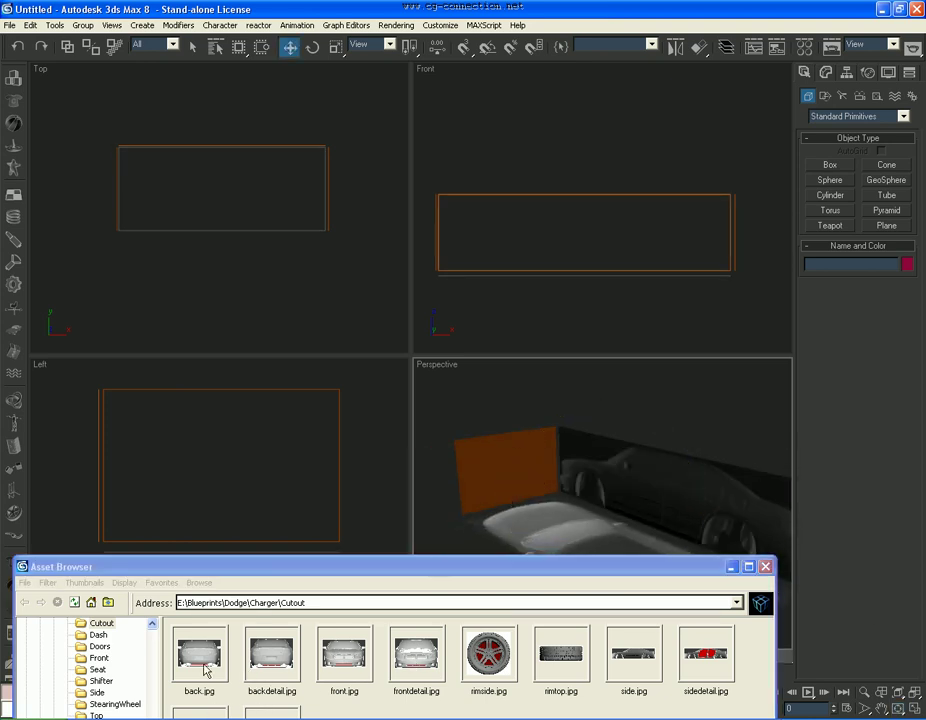
left_click_drag(205, 668, 458, 499)
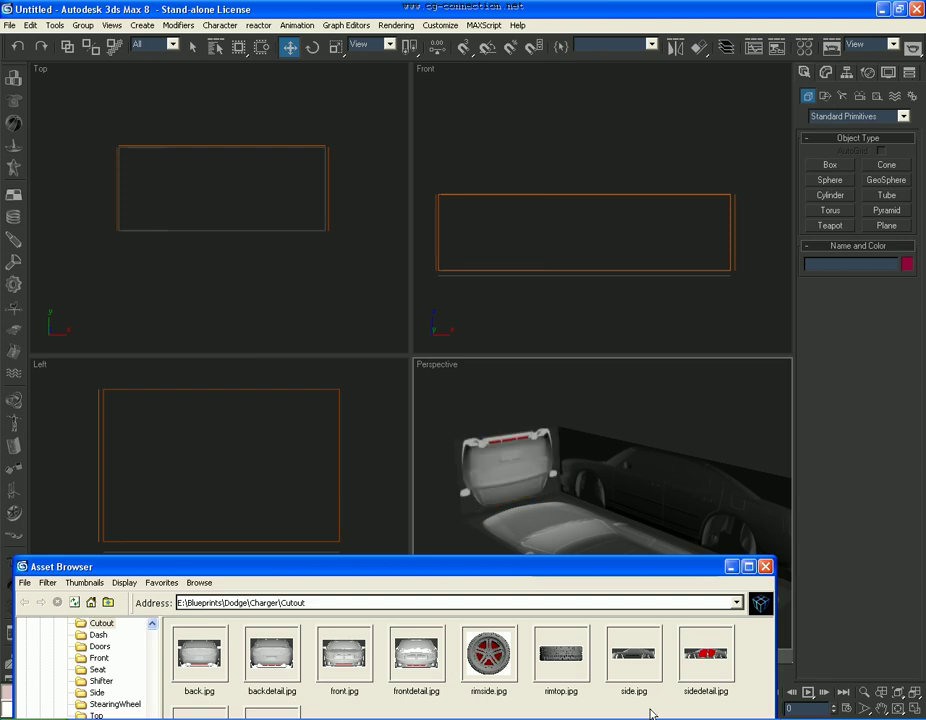
Mirror the plane carrying back.jpg about the world Z axis with No Clone.
left_click(513, 453)
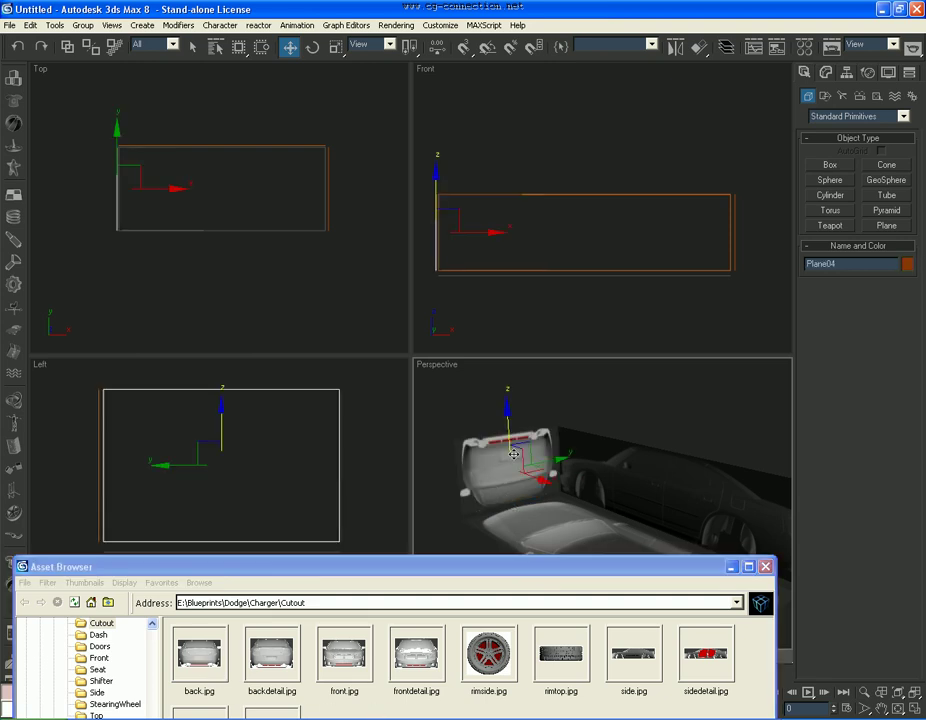
left_click(678, 47)
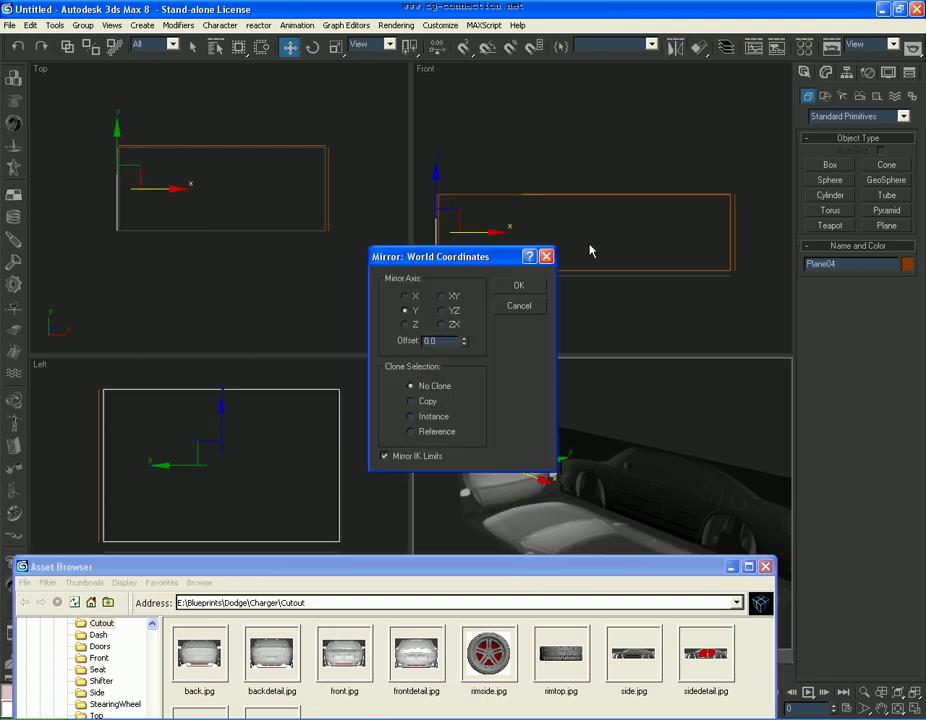
left_click(412, 326)
left_click(519, 285)
scroll(622, 495, "up", 5)
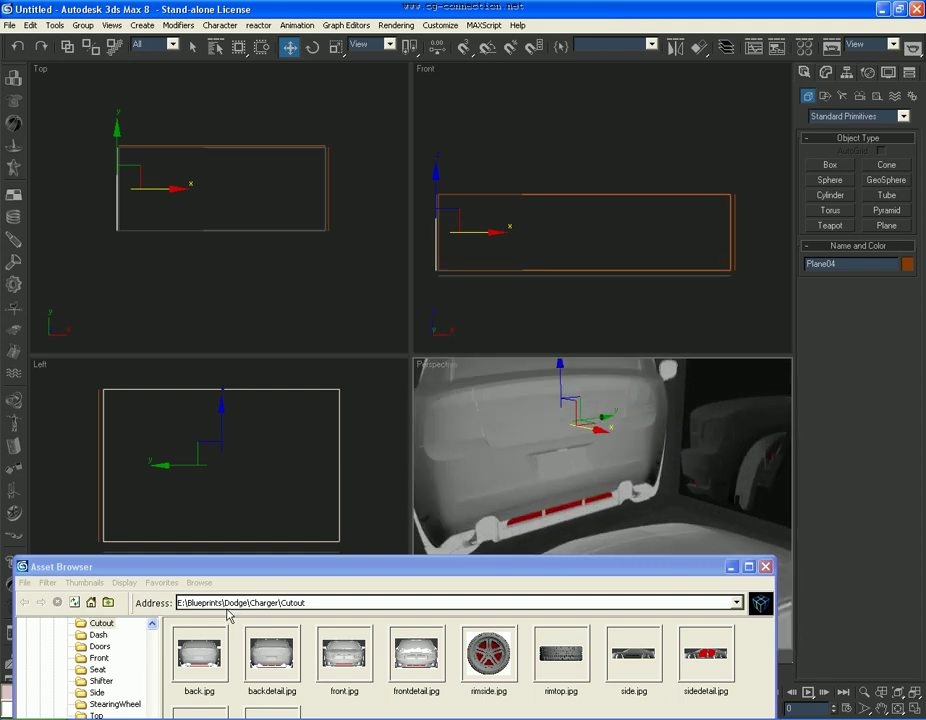
Compare the rear plane with the original back.jpg and mirror it about the world Y axis with No Clone.
double_click(213, 648)
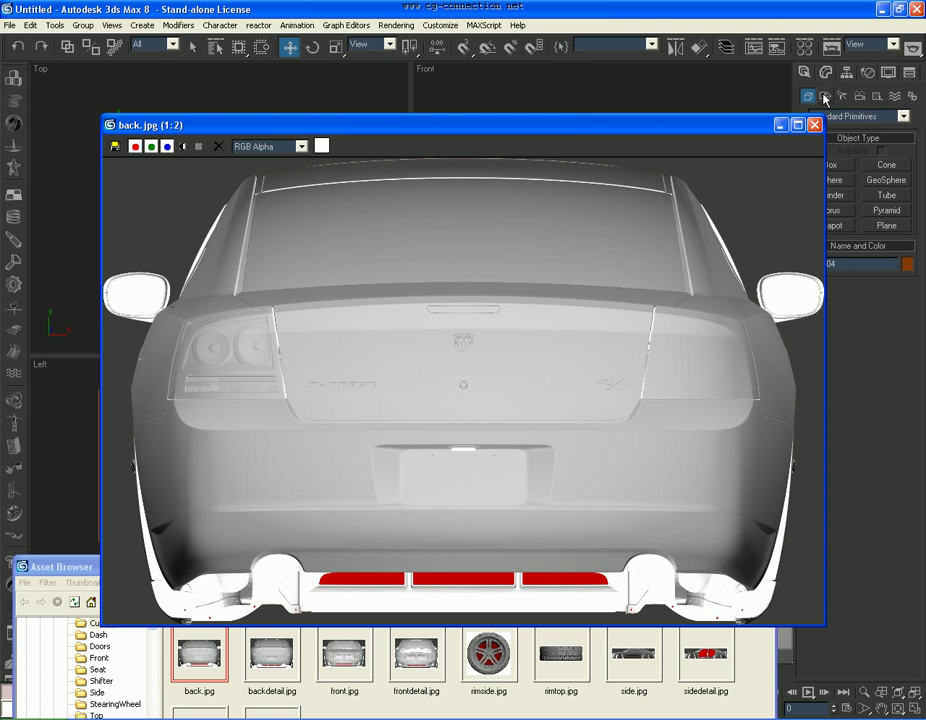
left_click(814, 124)
left_click(676, 46)
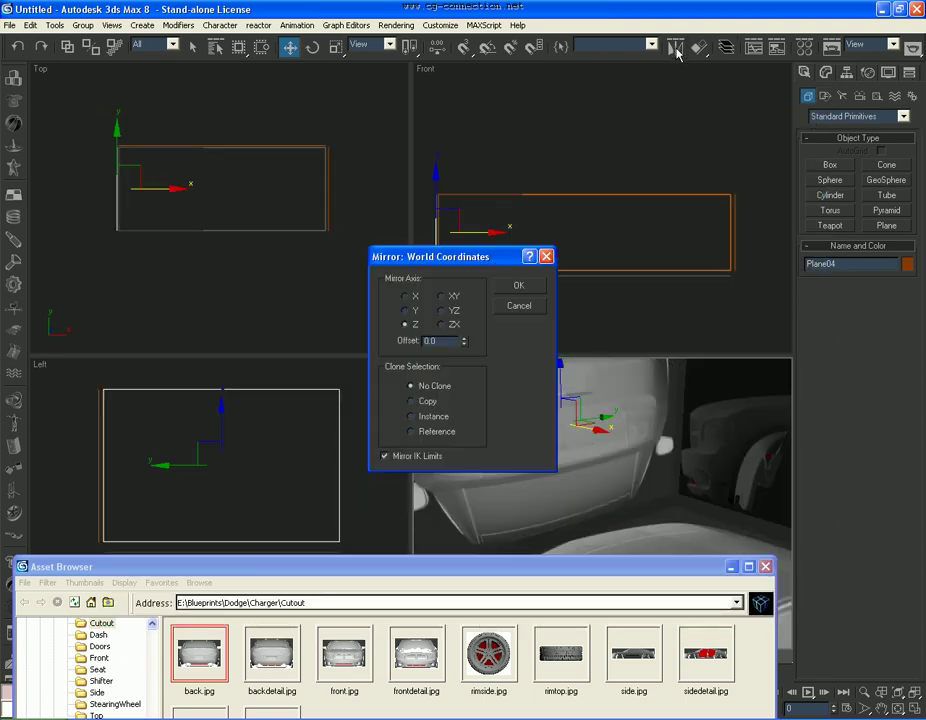
left_click(412, 298)
left_click(408, 310)
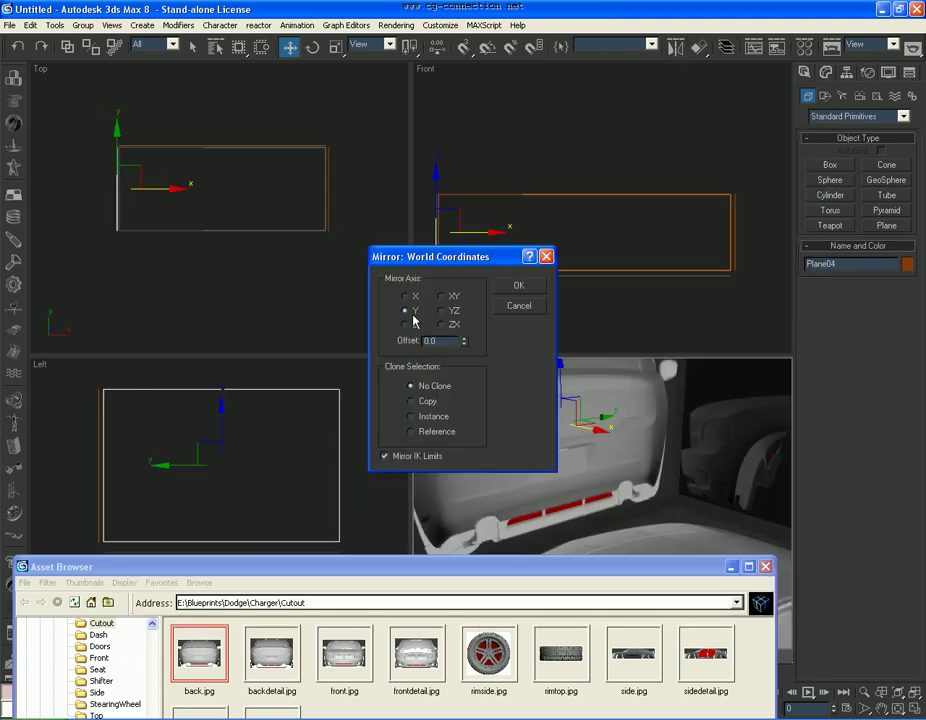
left_click(518, 286)
scroll(684, 482, "down", 4)
scroll(633, 413, "up", 3)
middle_click_drag(684, 482, 716, 465)
scroll(716, 465, "down", 2)
left_click(716, 465)
Switch the Left, Top and Front viewports to shaded display of the blueprint images.
right_click(301, 438)
key("F3")
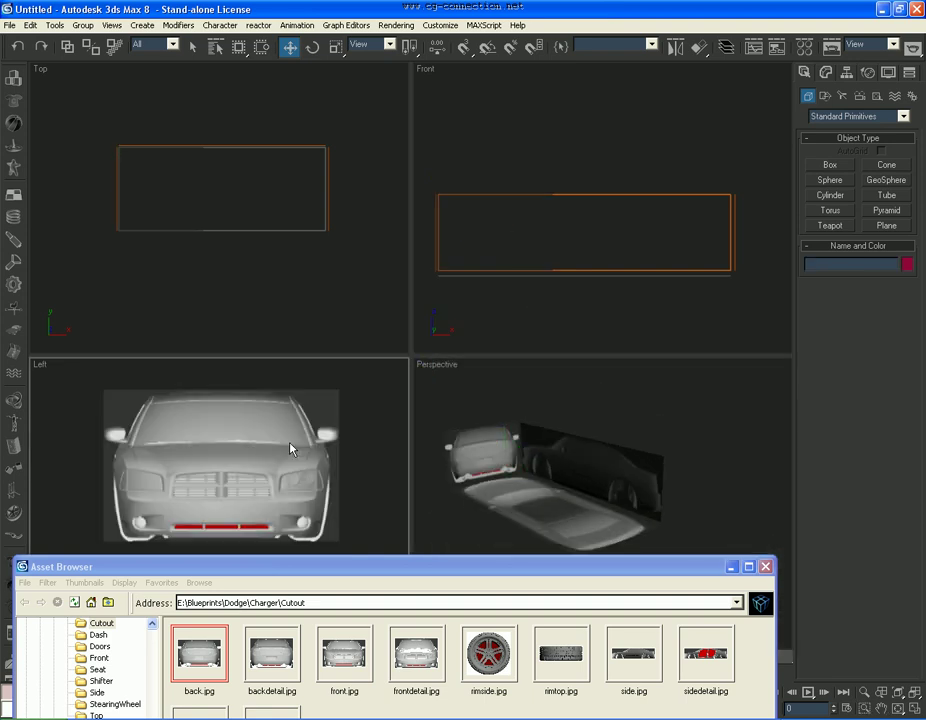
right_click(282, 226)
key("F3")
right_click(570, 265)
Change the object color of all four planes to black and clear the selection.
key("ctrl+a")
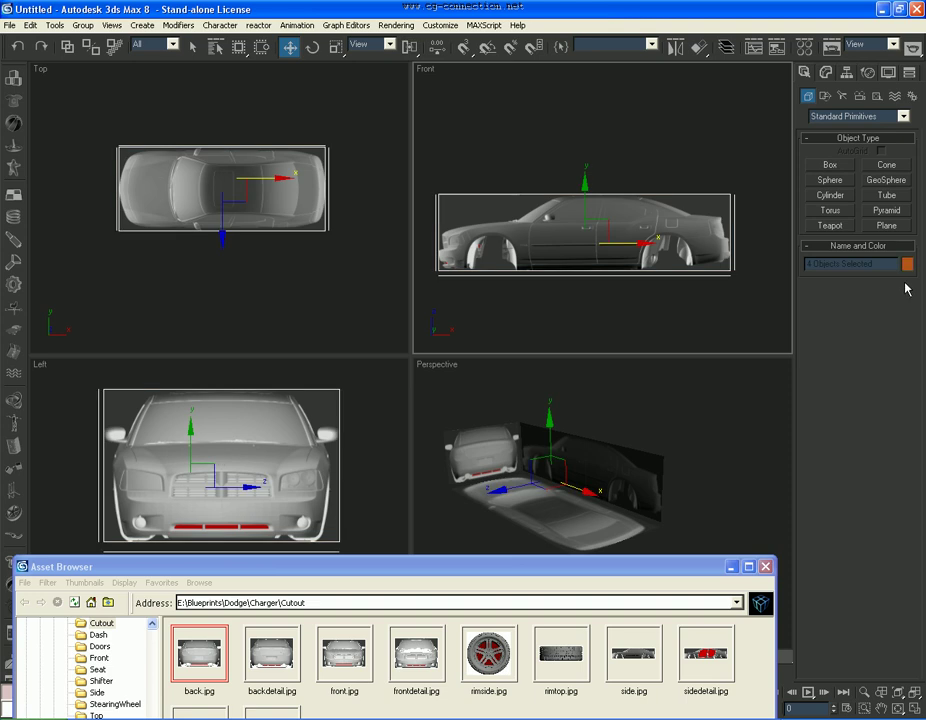
left_click(907, 264)
left_click(575, 400)
left_click(535, 445)
left_click(707, 397)
middle_click_drag(560, 518, 589, 476, "alt")
Save the scene as 1.max in the Dodge Charger folder, replacing the existing file.
key("ctrl+s")
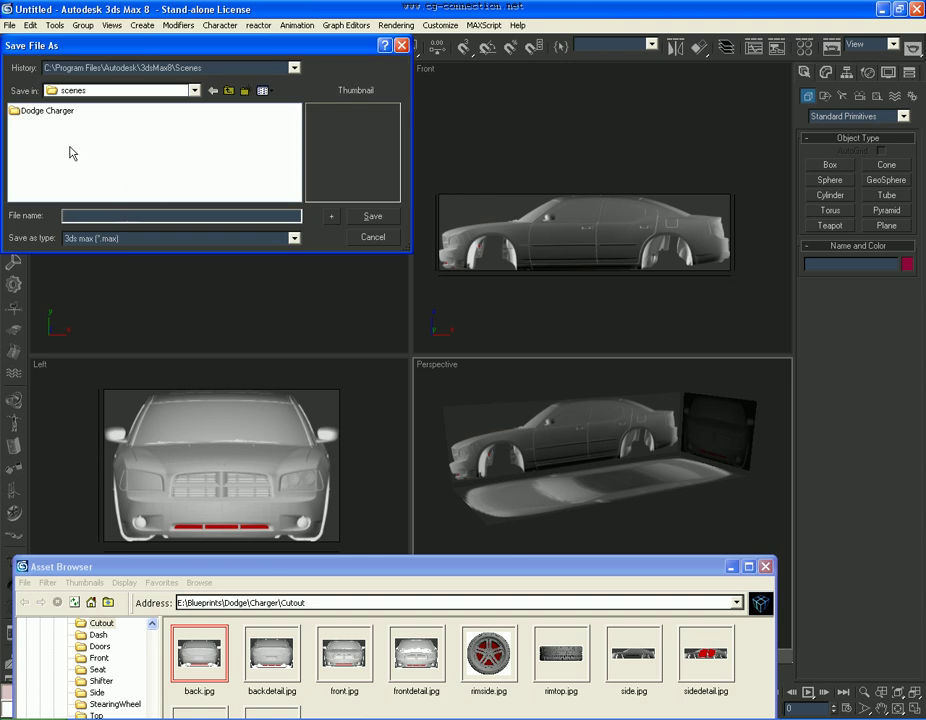
double_click(45, 111)
double_click(22, 110)
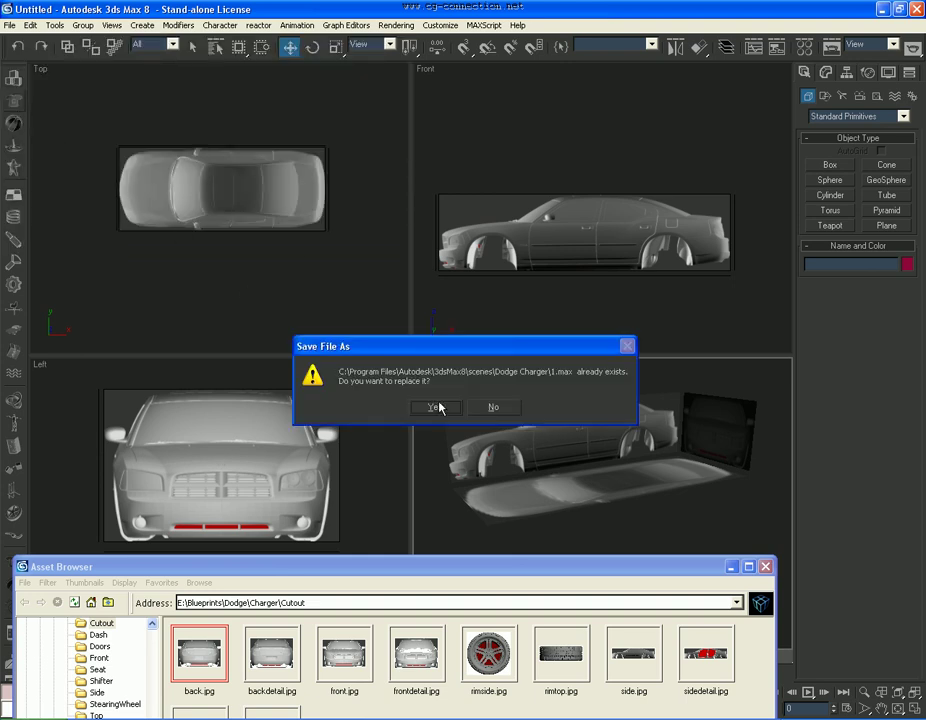
left_click(436, 407)
middle_click_drag(568, 401, 564, 436)
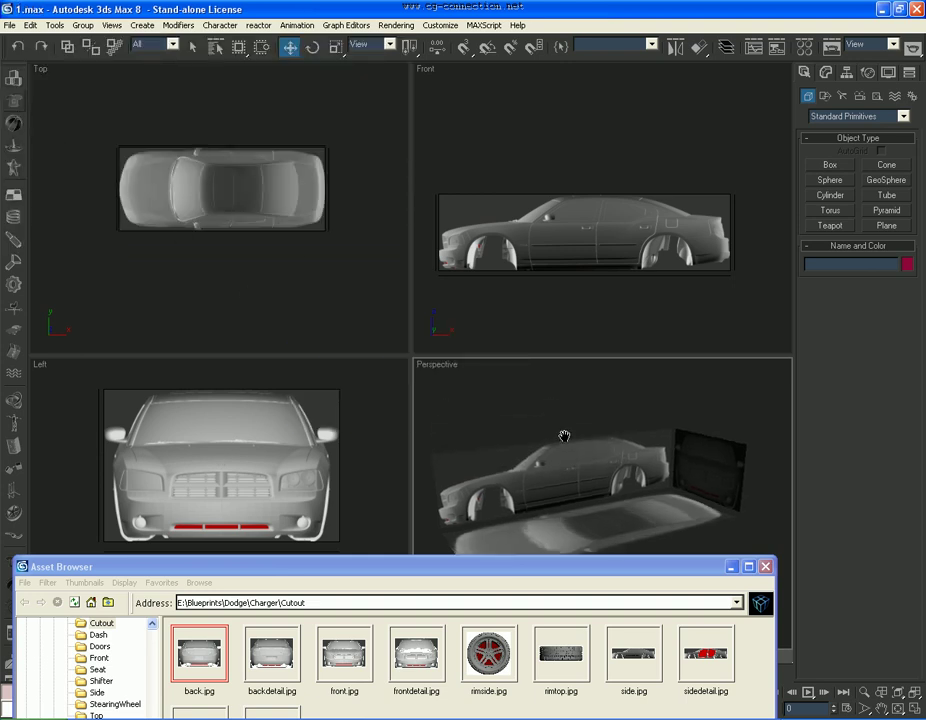
scroll(564, 436, "up", 1)
scroll(564, 436, "down", 1)
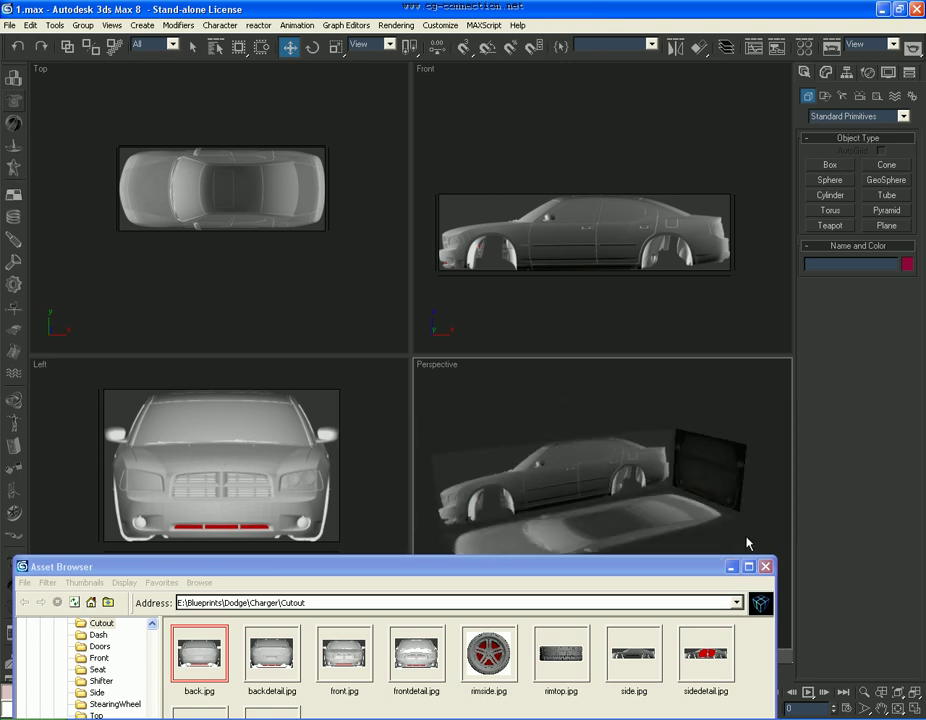